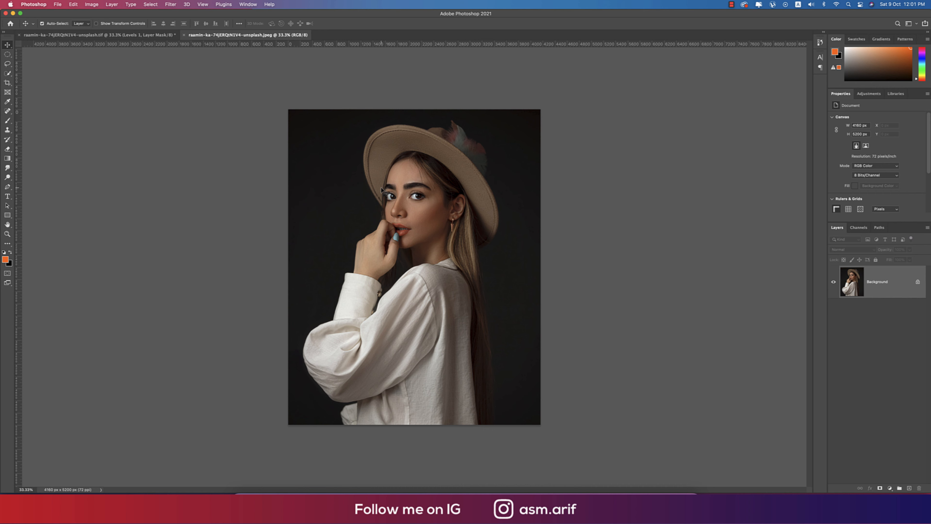
Duplicate the background photo layer and enable the Skin Smoothing neural filter on the copy.
{"action": "key", "text": "super+j"}
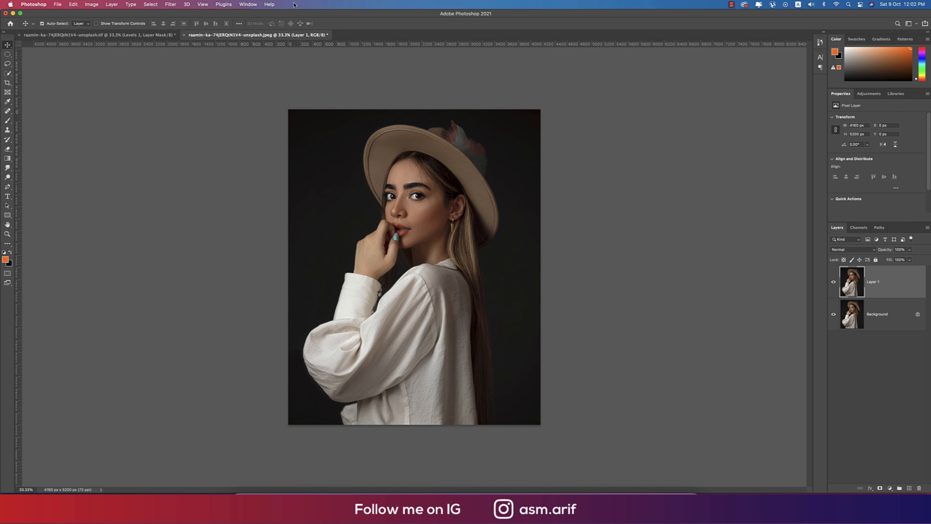
{"action": "left_click", "coordinate": [171, 4]}
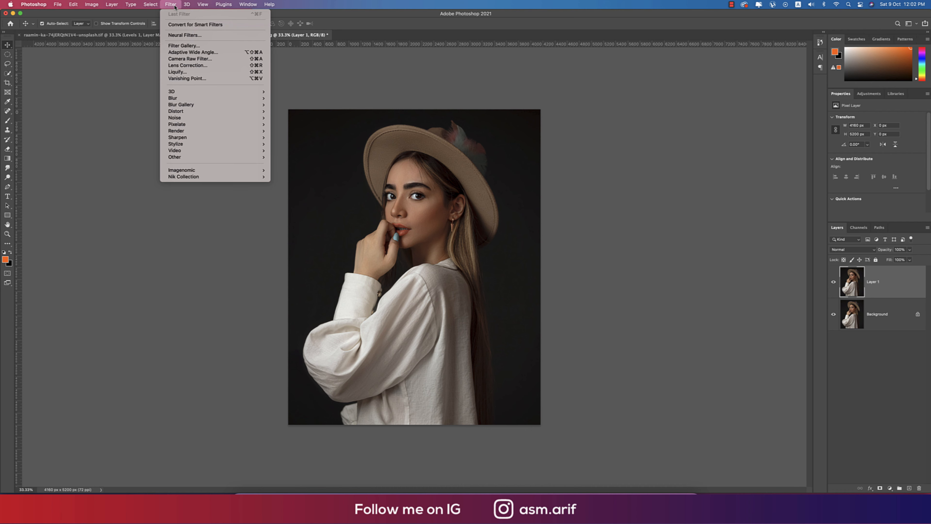
{"action": "left_click", "coordinate": [179, 35]}
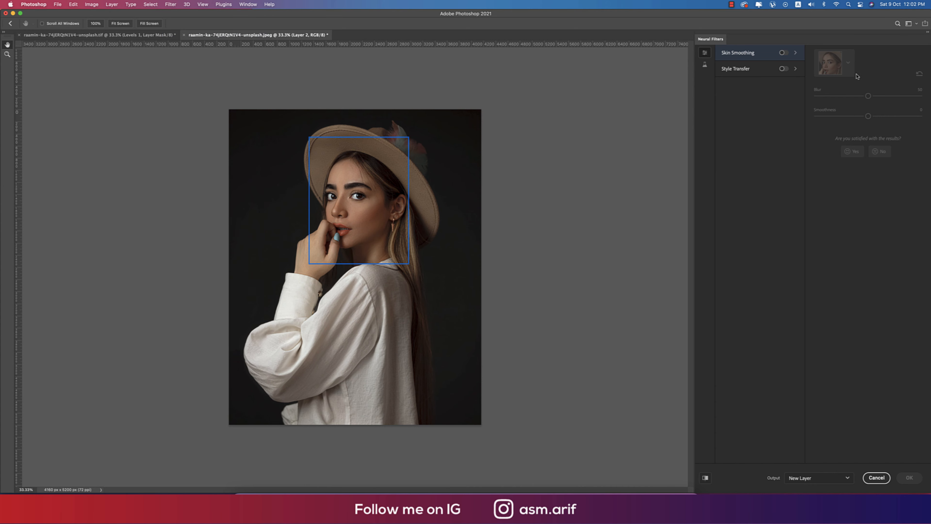
{"action": "left_click", "coordinate": [784, 52]}
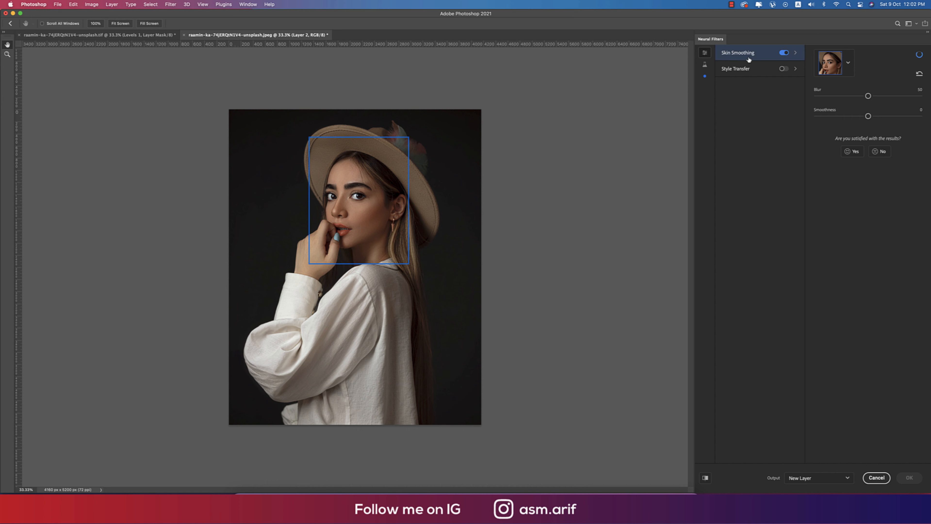
{"action": "mouse_move", "coordinate": [755, 56]}
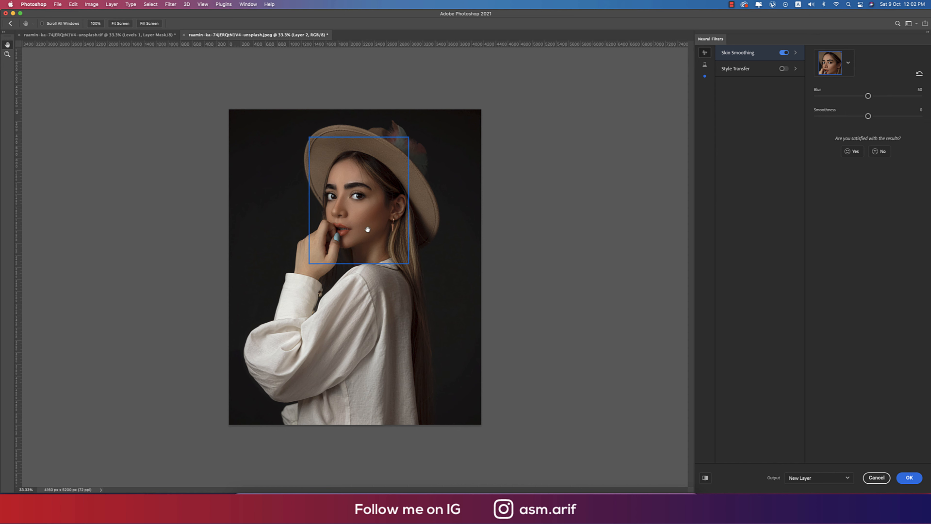
Apply the skin smoothing with increased smoothness and blur as a new layer, and merge it with the duplicated photo layer.
{"action": "left_click", "coordinate": [705, 480]}
{"action": "left_click", "coordinate": [885, 116]}
{"action": "left_click_drag", "start_coordinate": [885, 117], "coordinate": [892, 116]}
{"action": "left_click", "coordinate": [877, 97]}
{"action": "left_click", "coordinate": [910, 477]}
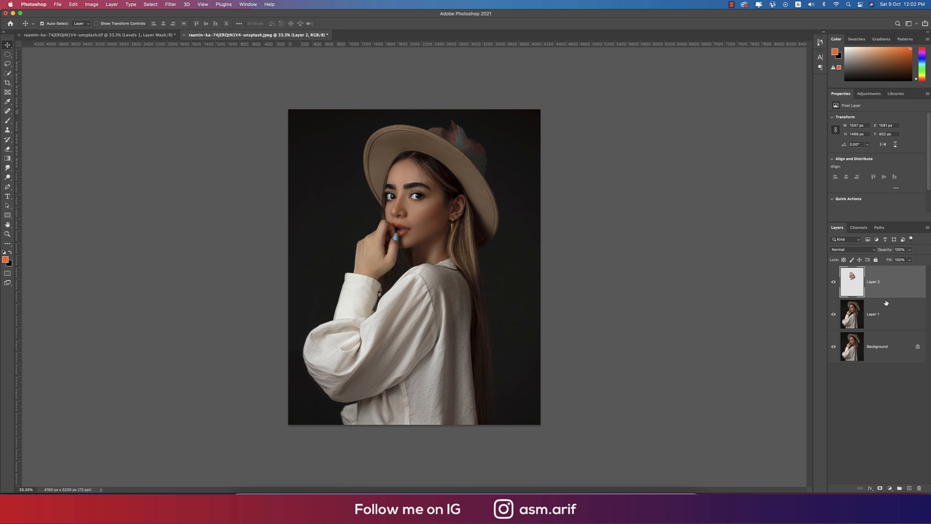
{"action": "left_click", "coordinate": [885, 315]}
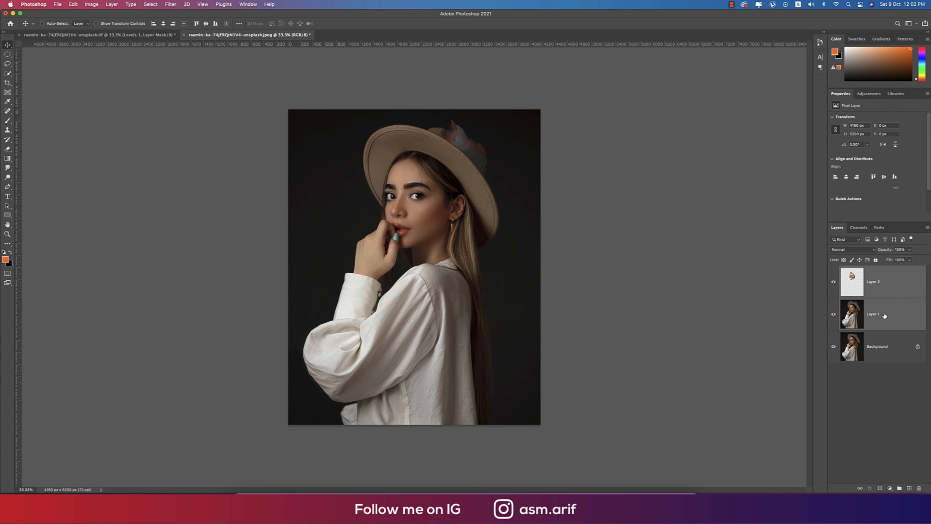
{"action": "key", "text": "ctrl+e"}
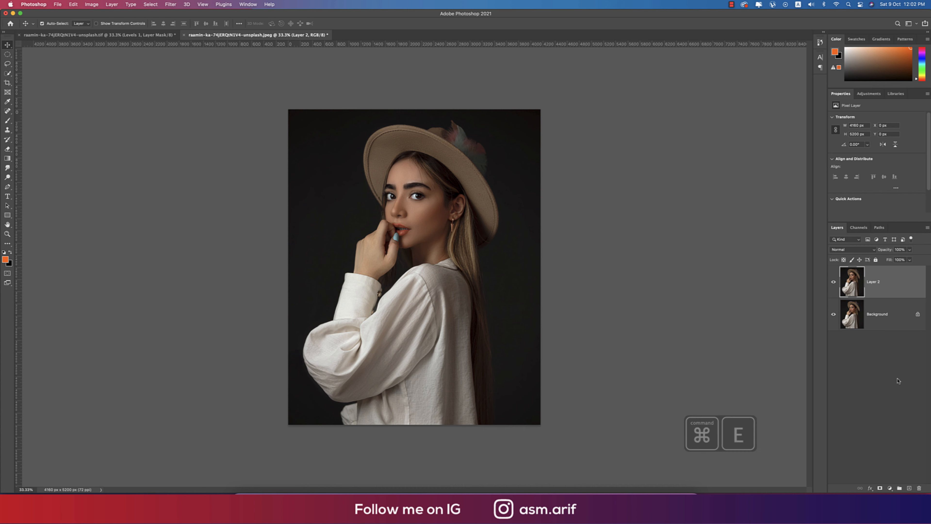
Add a new layer above the retouched photo and fill it with black using the Paint Bucket.
{"action": "left_click", "coordinate": [909, 489]}
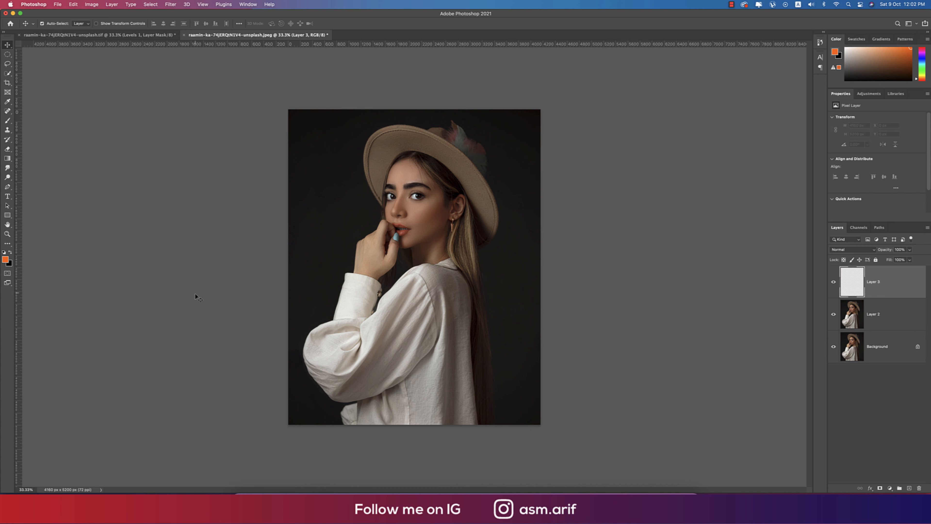
{"action": "key", "text": "d"}
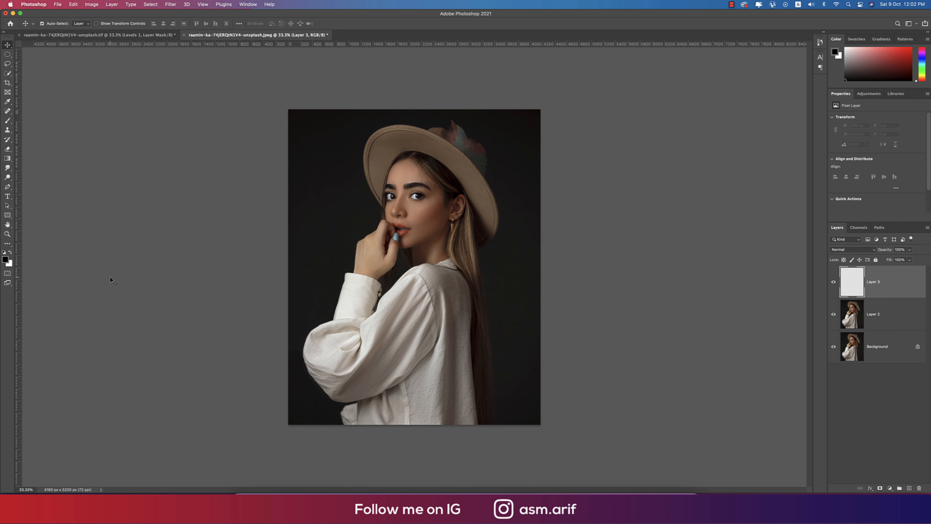
{"action": "right_click", "coordinate": [7, 159]}
{"action": "left_click", "coordinate": [41, 166]}
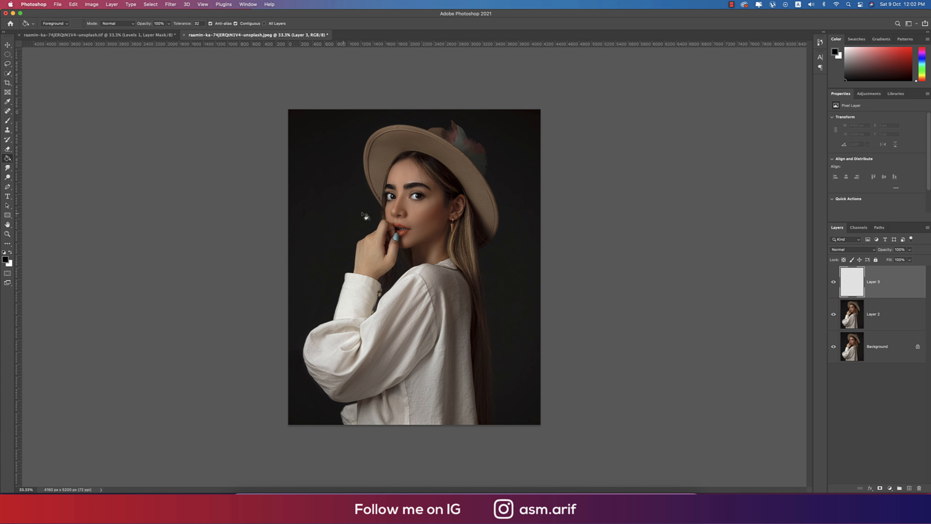
{"action": "left_click", "coordinate": [339, 214]}
{"action": "key", "text": "v"}
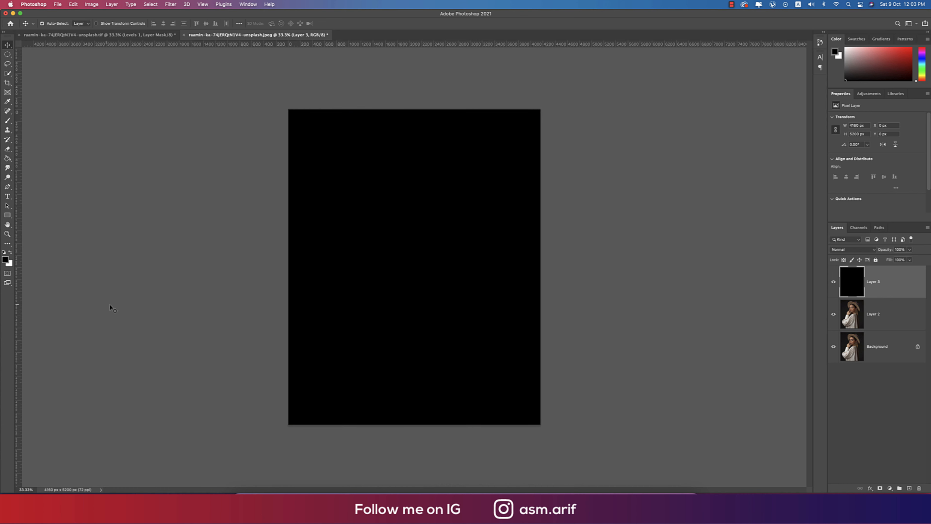
Paint a soft white glow on the left side of the black layer with a large 2100 px brush.
{"action": "key", "text": "b"}
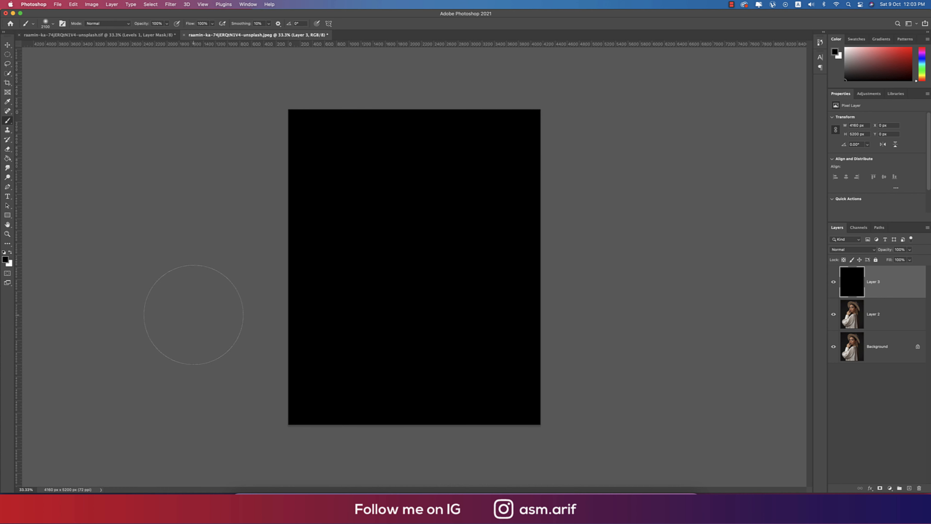
{"action": "left_click", "coordinate": [10, 253]}
{"action": "left_click_drag", "start_coordinate": [332, 191], "coordinate": [320, 283]}
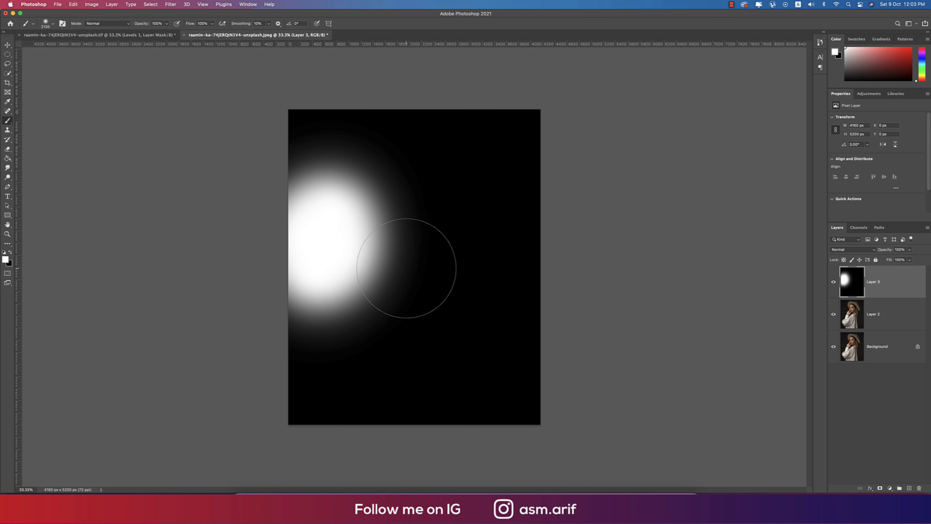
Set the foreground colour to orange ff8814 and brush a soft streak from the upper edge down over the white glow.
{"action": "left_click", "coordinate": [5, 259]}
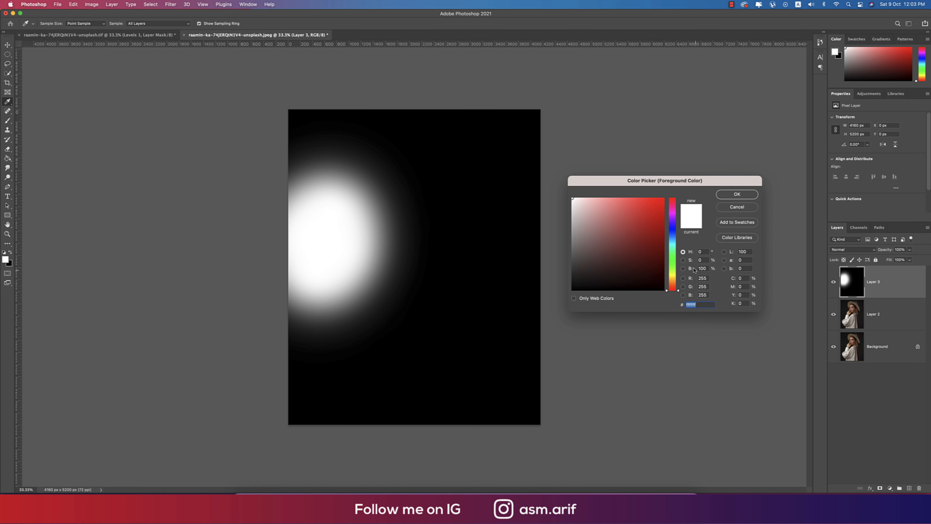
{"action": "left_click_drag", "start_coordinate": [646, 222], "coordinate": [657, 187]}
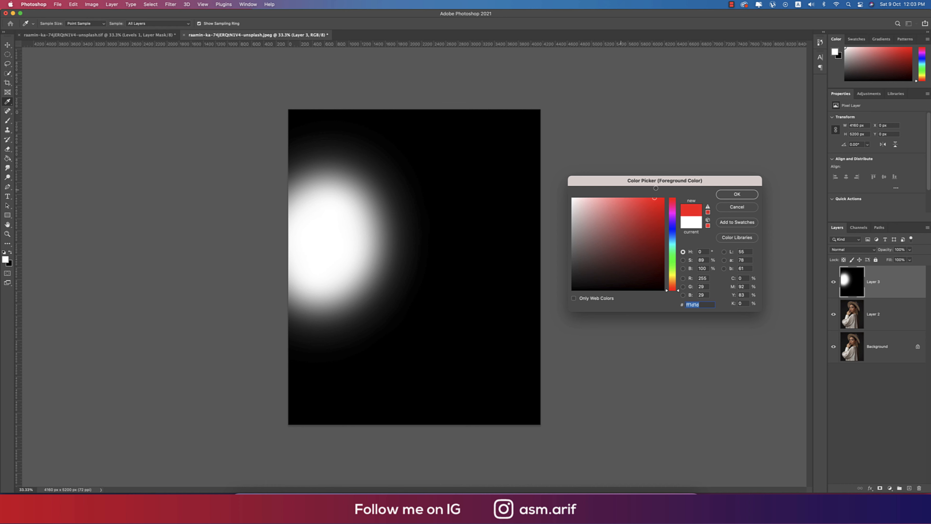
{"action": "left_click", "coordinate": [673, 284]}
{"action": "left_click_drag", "start_coordinate": [673, 284], "coordinate": [673, 282]}
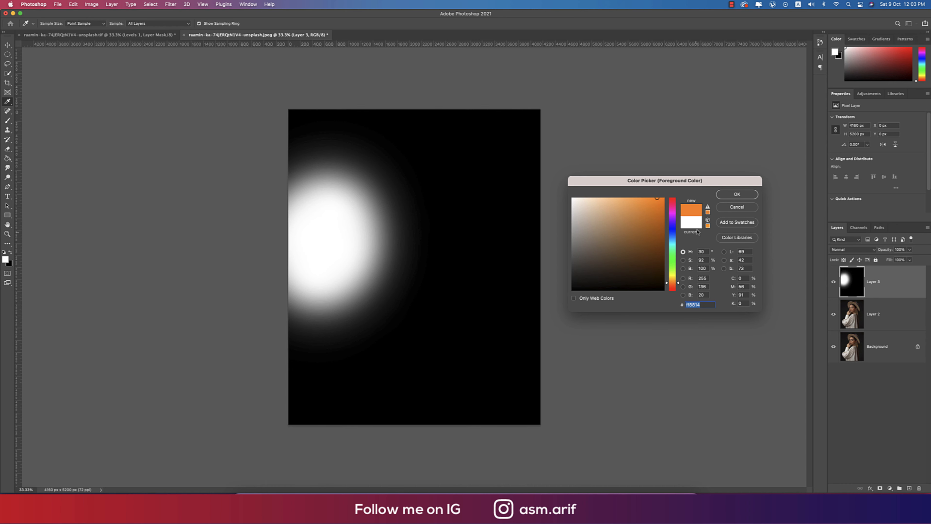
{"action": "left_click", "coordinate": [737, 194]}
{"action": "key", "text": "b"}
{"action": "mouse_move", "coordinate": [367, 133]}
{"action": "left_mouse_down"}
{"action": "mouse_move", "coordinate": [369, 187]}
{"action": "mouse_move", "coordinate": [316, 270]}
{"action": "left_mouse_up"}
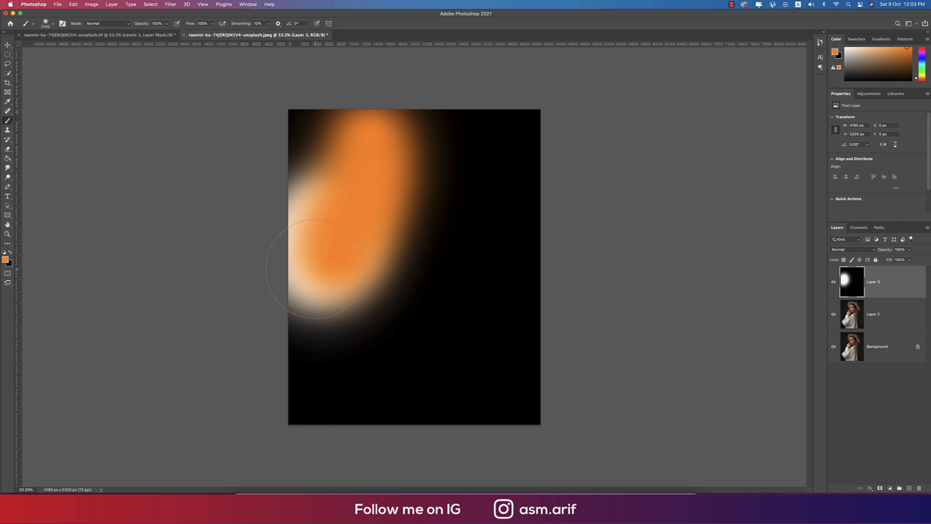
Change the foreground colour to yellow-orange ffa414 and paint soft patches over the glow and at the lower left with a smaller brush.
{"action": "left_click", "coordinate": [10, 253]}
{"action": "left_click", "coordinate": [10, 253]}
{"action": "left_click", "coordinate": [6, 260]}
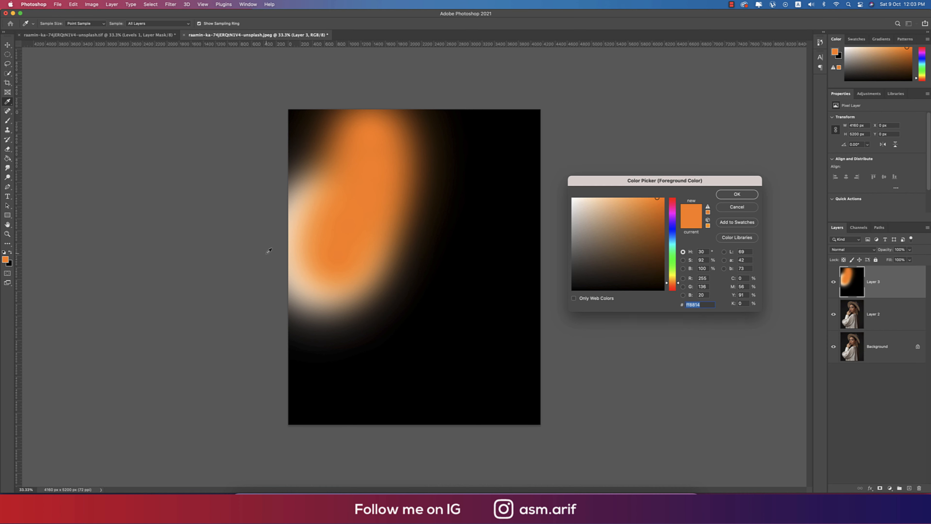
{"action": "left_click_drag", "start_coordinate": [675, 288], "coordinate": [673, 281]}
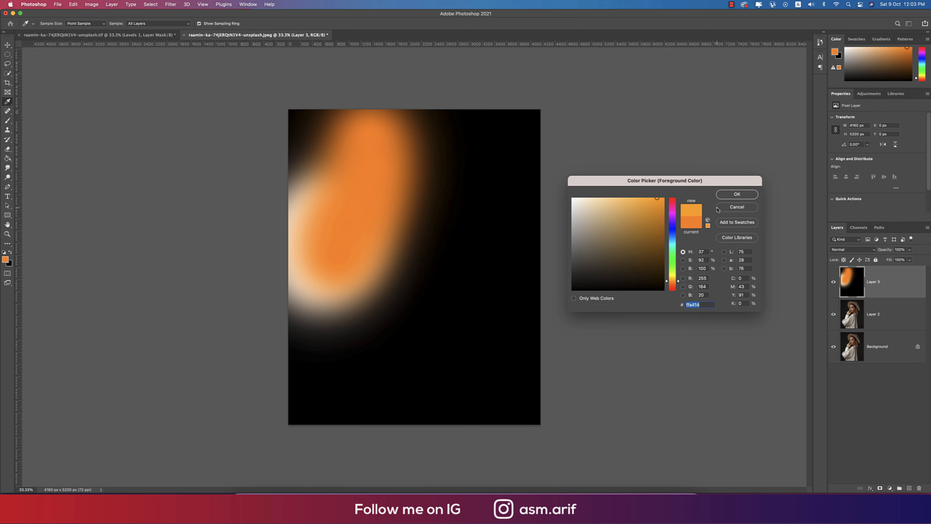
{"action": "left_click", "coordinate": [728, 196]}
{"action": "key", "text": "b"}
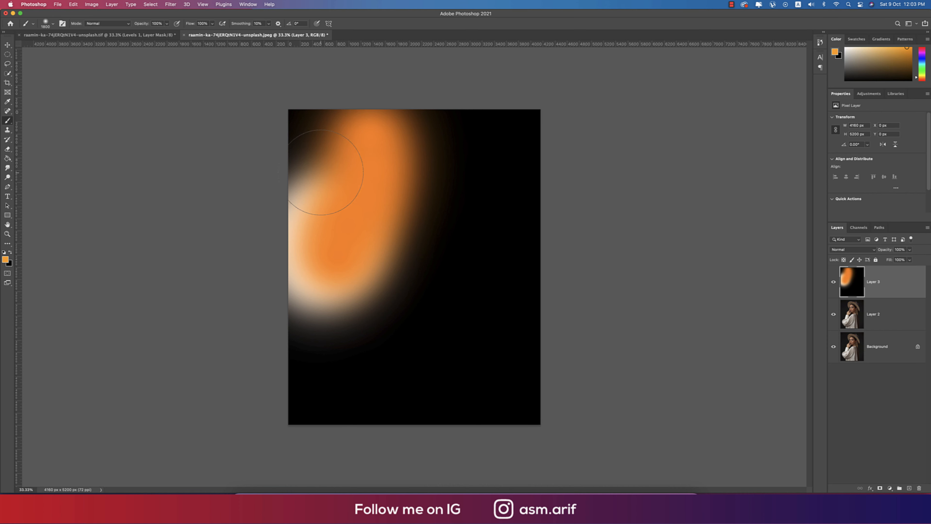
{"action": "left_click_drag", "start_coordinate": [320, 172], "coordinate": [344, 254]}
{"action": "key", "text": "bracketleft"}
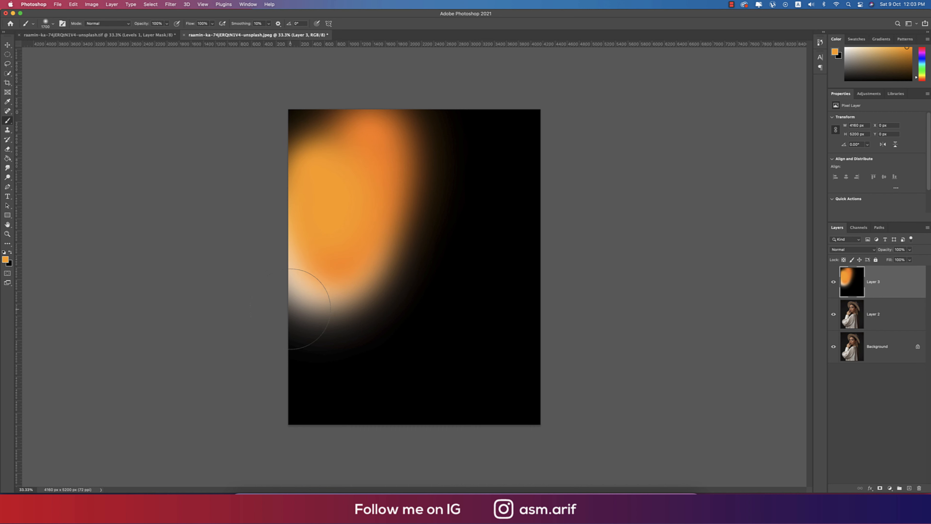
{"action": "left_click_drag", "start_coordinate": [290, 309], "coordinate": [319, 364]}
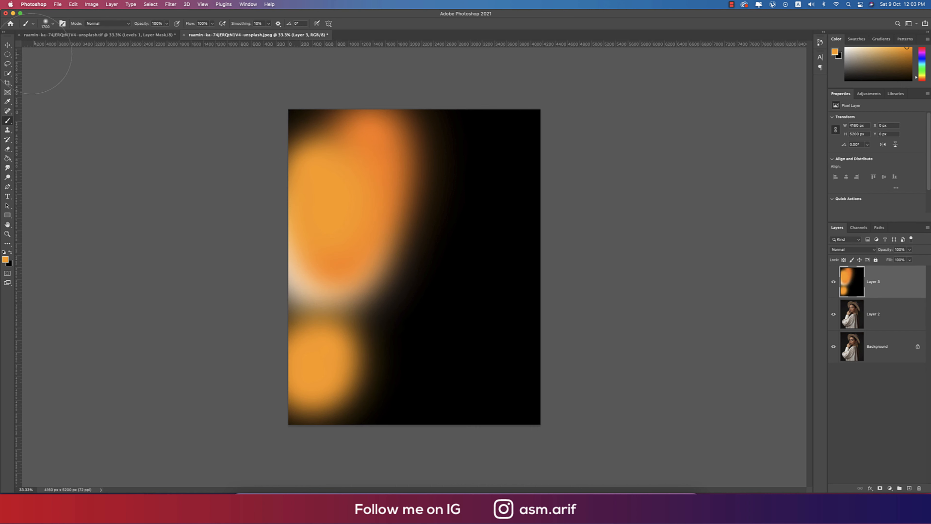
Set the painted glow layer's blend mode to Screen.
{"action": "key", "text": "v"}
{"action": "left_click", "coordinate": [837, 252]}
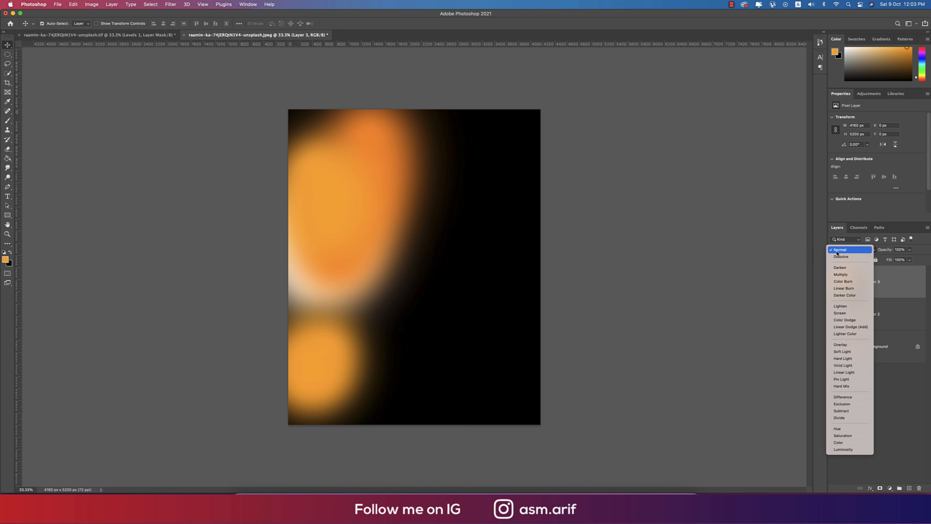
{"action": "left_click", "coordinate": [842, 312]}
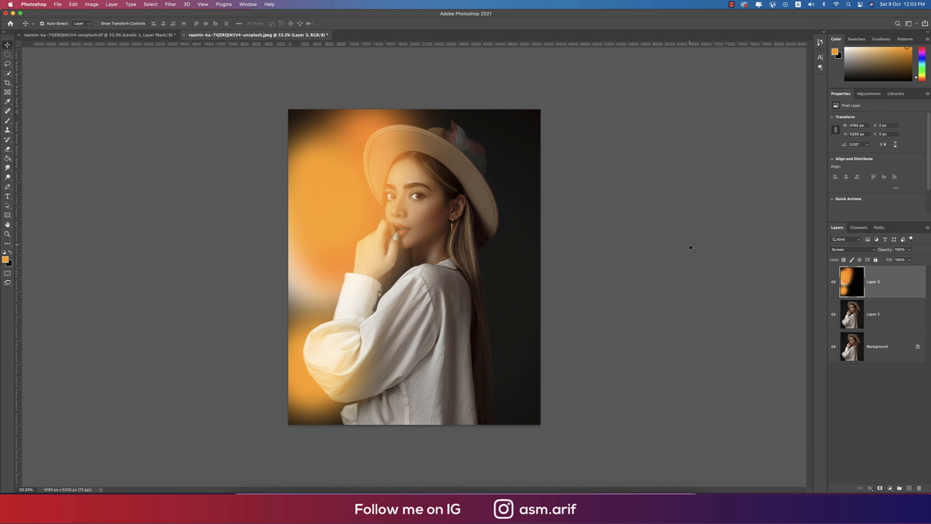
Scale the glow layer to about 138% and reposition it so the orange light covers the photo's left side.
{"action": "left_click", "coordinate": [179, 164]}
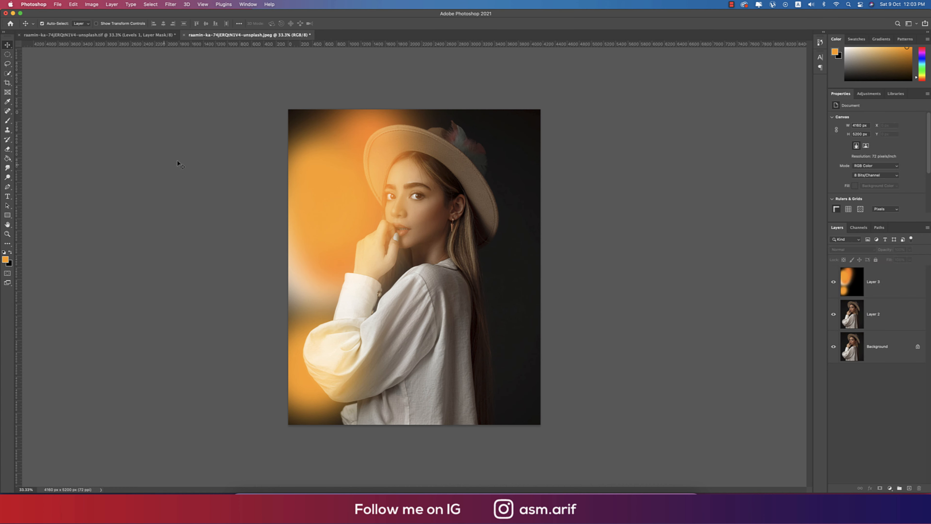
{"action": "key", "text": "super+t"}
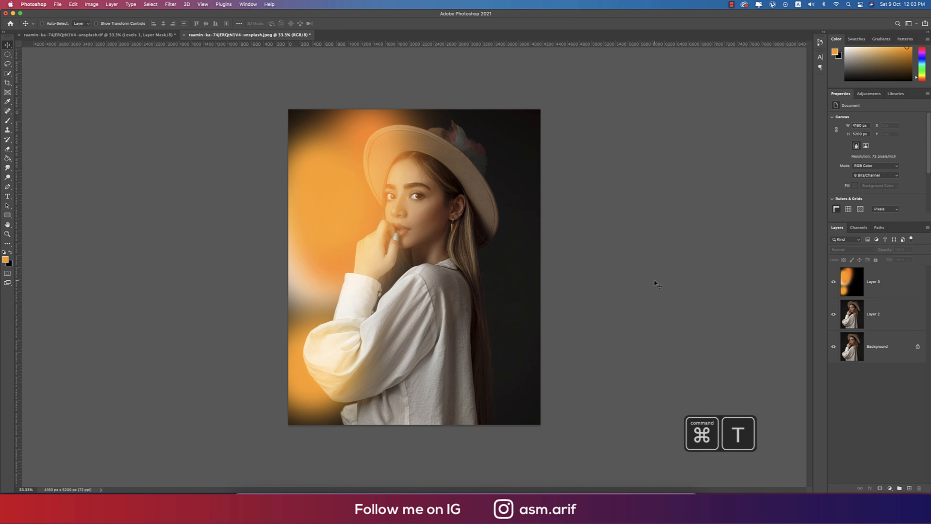
{"action": "left_click", "coordinate": [859, 277]}
{"action": "key", "text": "super+t"}
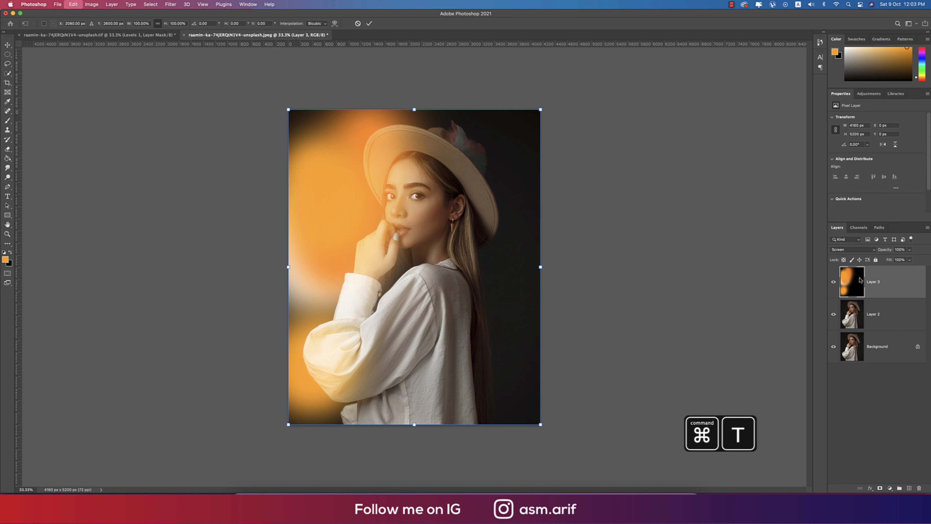
{"action": "left_click_drag", "start_coordinate": [290, 117], "coordinate": [256, 79]}
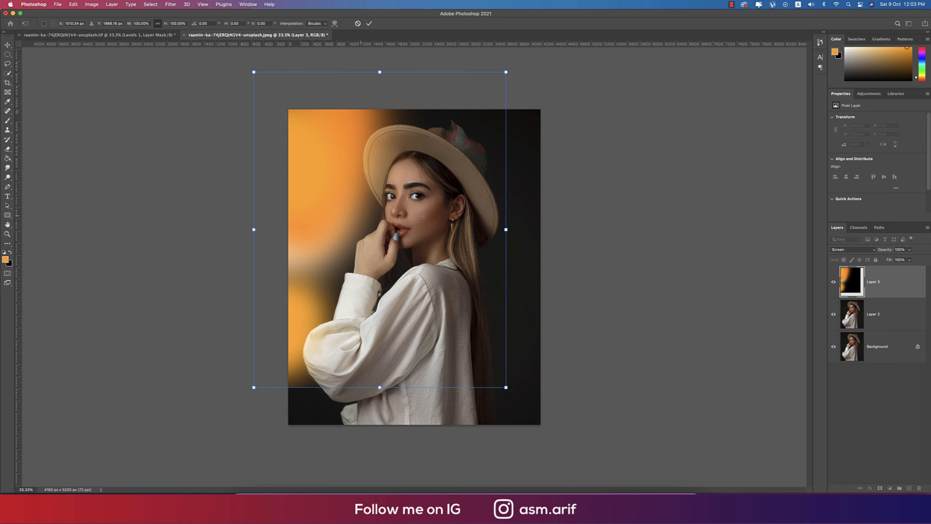
{"action": "left_click_drag", "start_coordinate": [506, 230], "coordinate": [603, 230]}
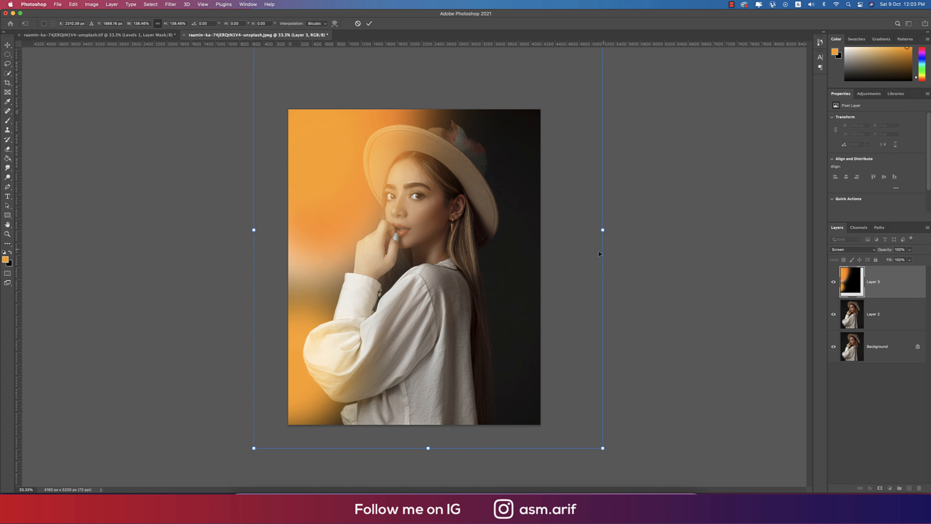
{"action": "left_click_drag", "start_coordinate": [506, 302], "coordinate": [492, 334]}
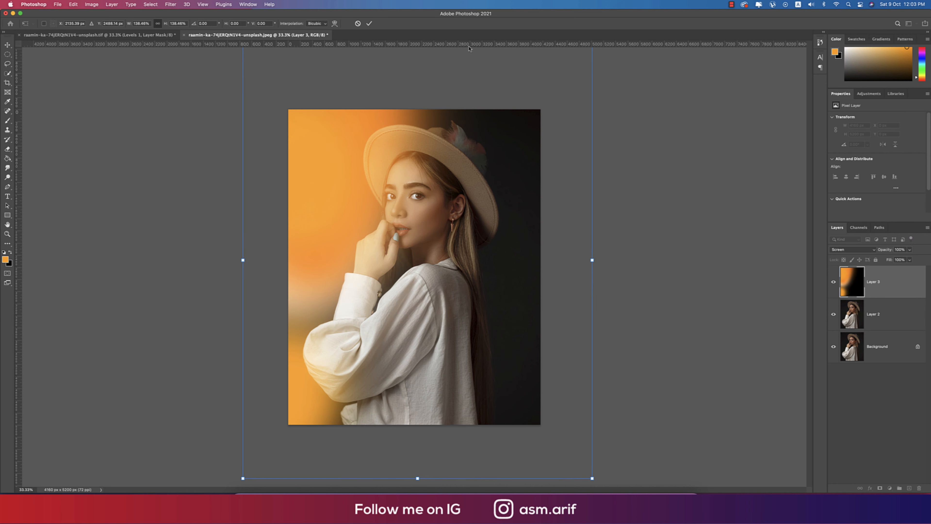
{"action": "left_click", "coordinate": [369, 23]}
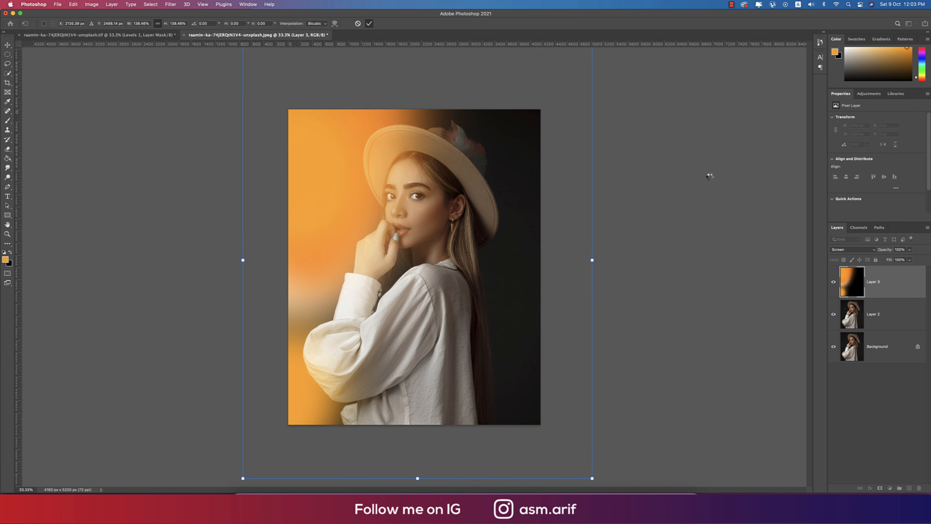
Convert the glow layer and the retouched photo layer together into one smart object.
{"action": "left_click", "coordinate": [890, 318]}
{"action": "right_click", "coordinate": [890, 316]}
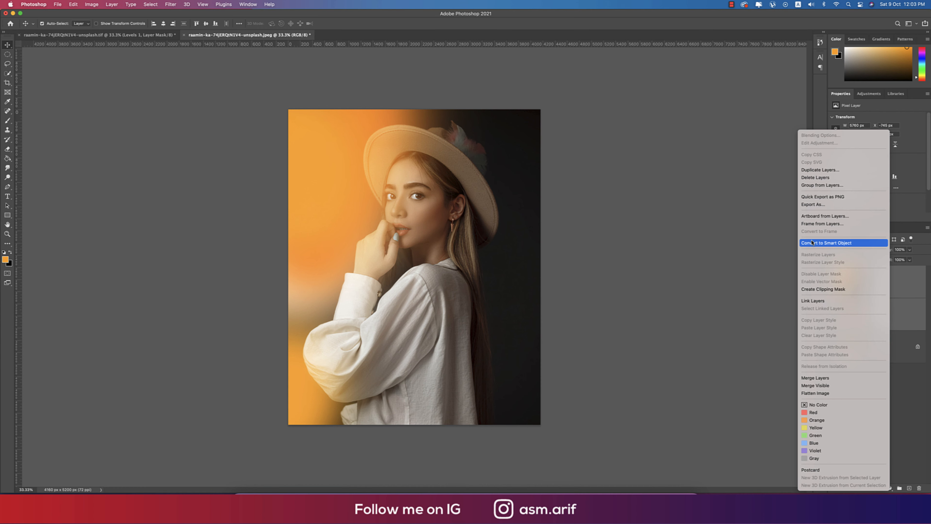
{"action": "left_click", "coordinate": [822, 243]}
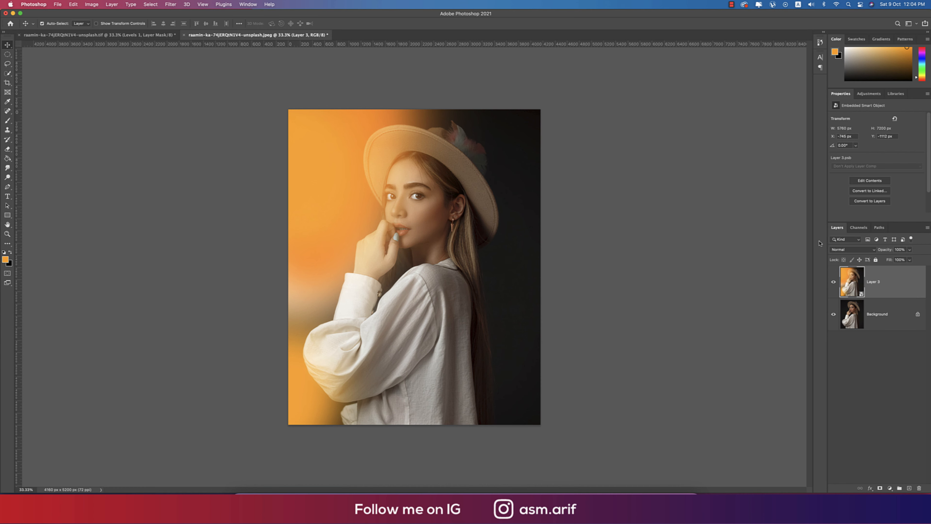
Apply Color Efex Pro 4's Cross Processing filter to the smart object, using method L02 and an adjusted strength.
{"action": "left_click", "coordinate": [176, 6]}
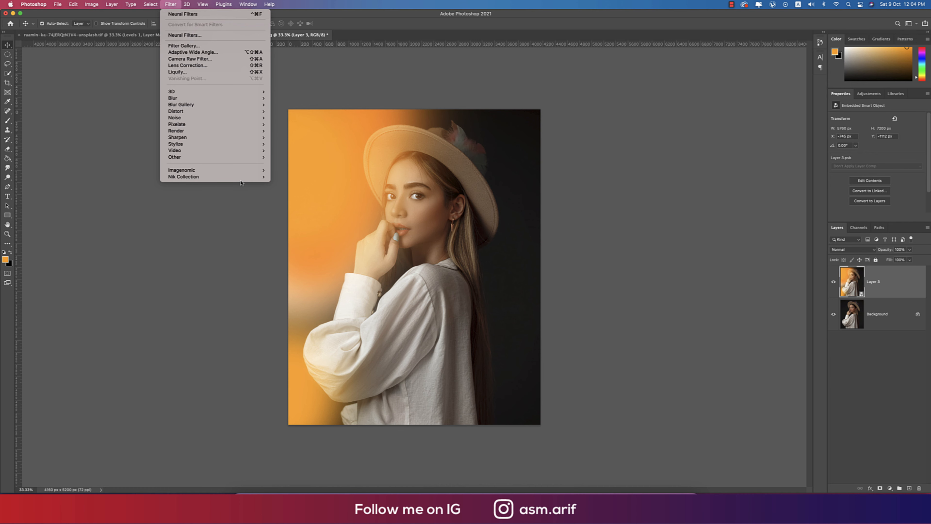
{"action": "mouse_move", "coordinate": [242, 177]}
{"action": "left_click", "coordinate": [293, 183]}
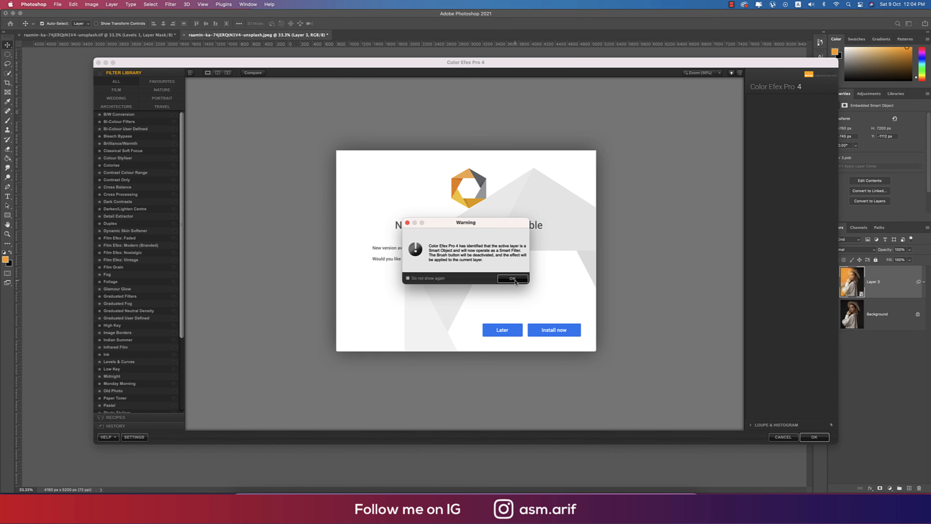
{"action": "left_click", "coordinate": [515, 279]}
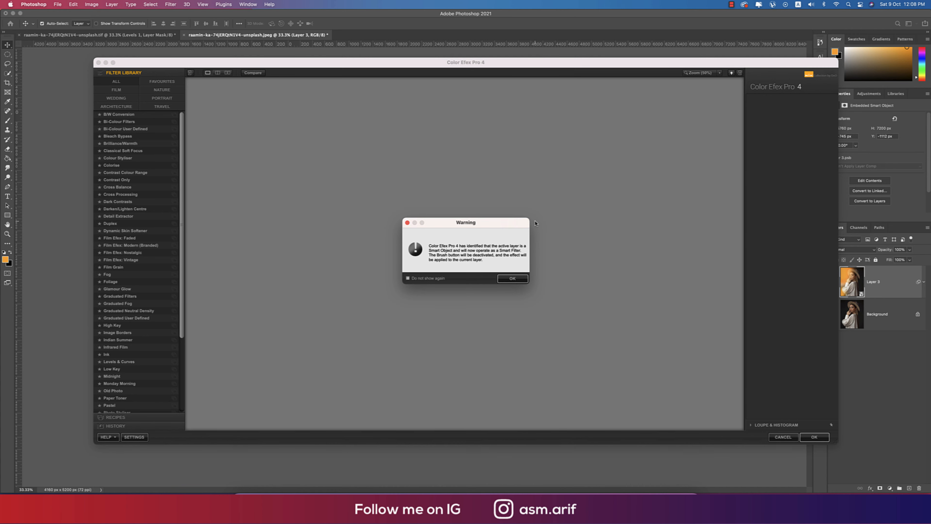
{"action": "left_click", "coordinate": [524, 278]}
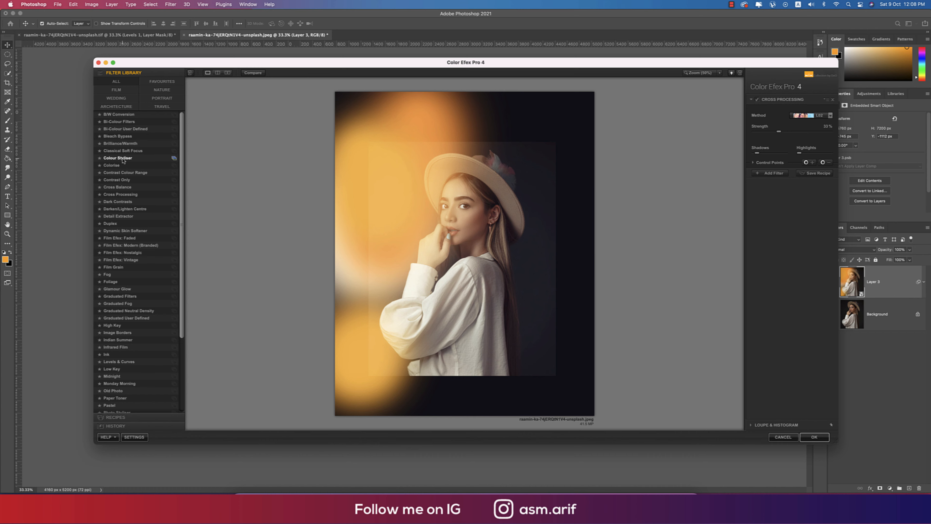
{"action": "left_click", "coordinate": [129, 196]}
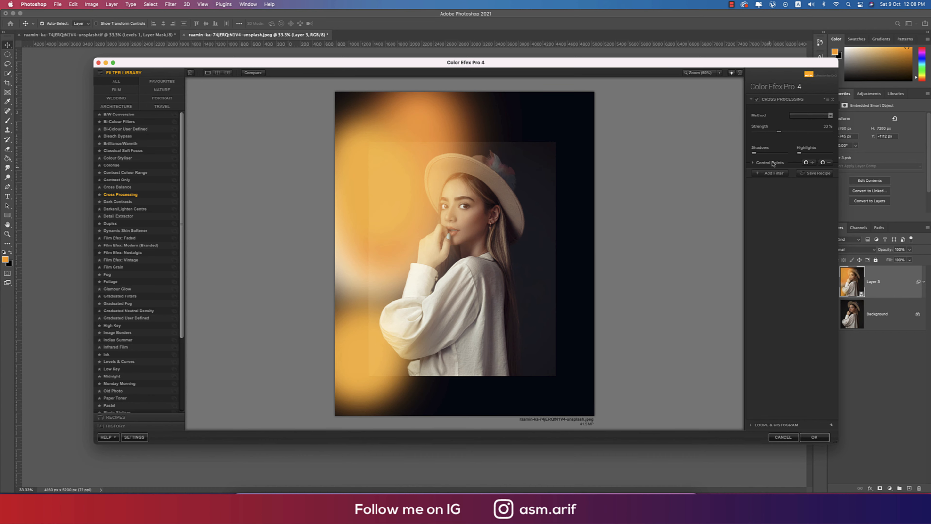
{"action": "left_click", "coordinate": [799, 120]}
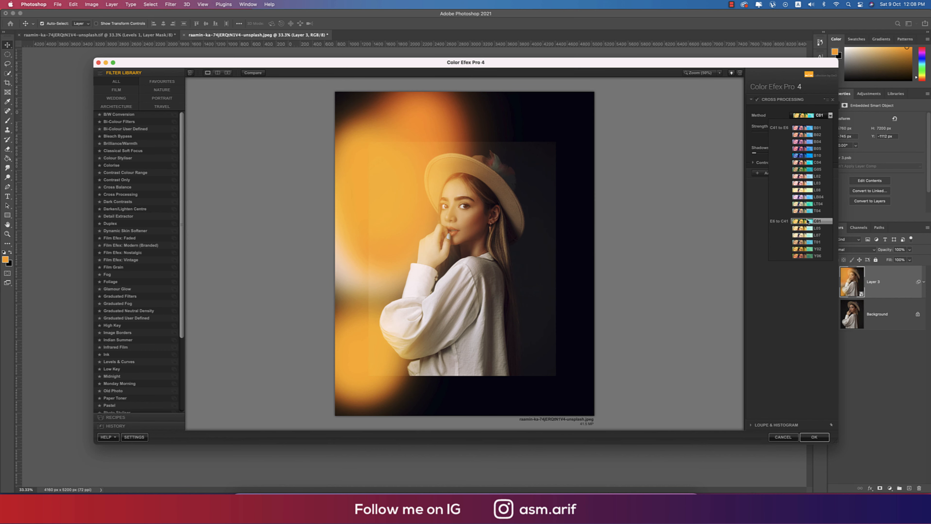
{"action": "left_click", "coordinate": [804, 179]}
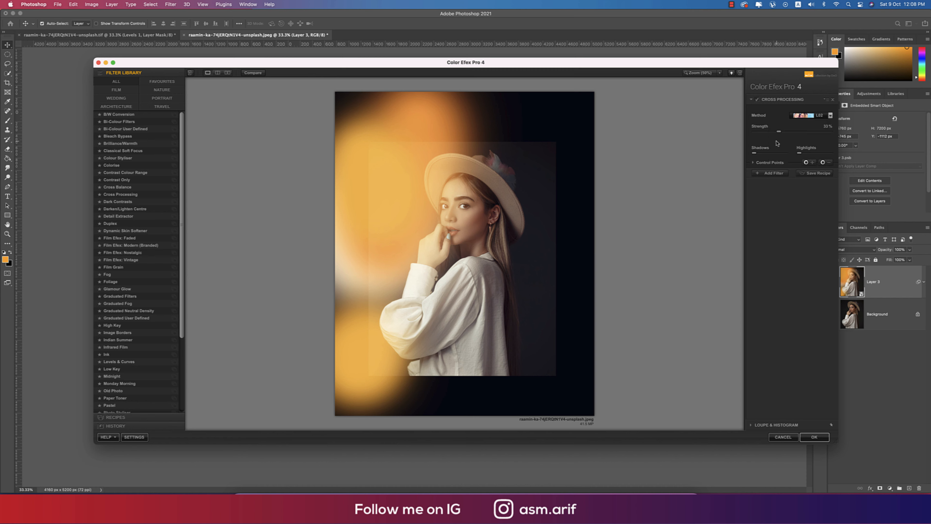
{"action": "left_click", "coordinate": [794, 133]}
{"action": "left_click", "coordinate": [814, 437]}
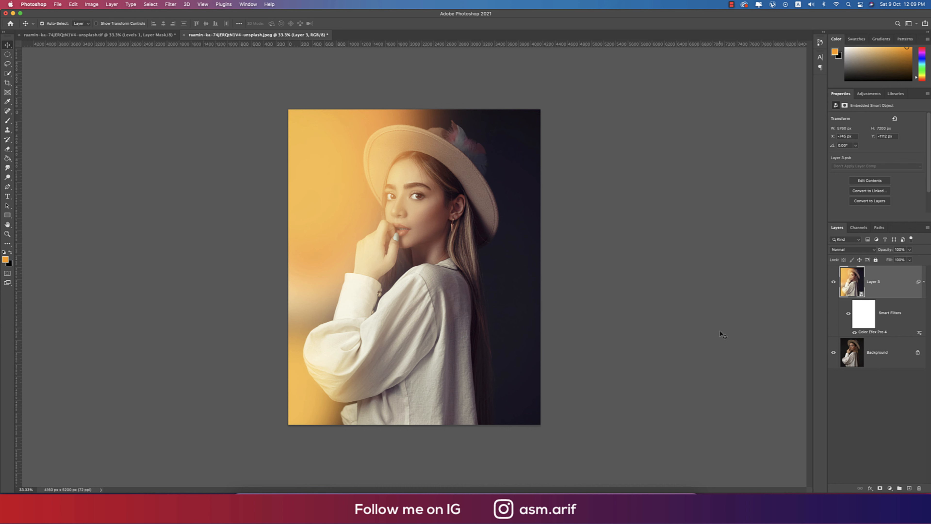
Add a Levels adjustment layer with midtones 0.79 and white input 235, and compare the result with the original photo.
{"action": "left_click", "coordinate": [890, 489]}
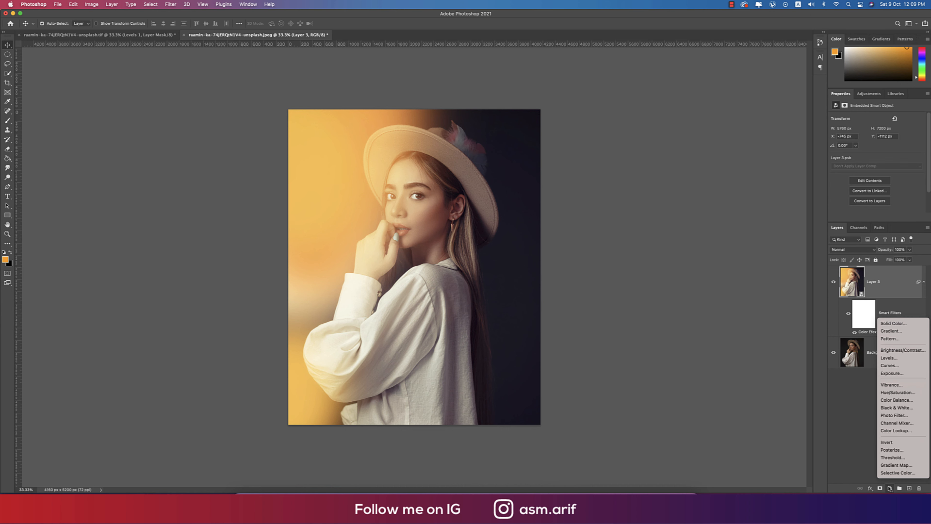
{"action": "left_click", "coordinate": [889, 357]}
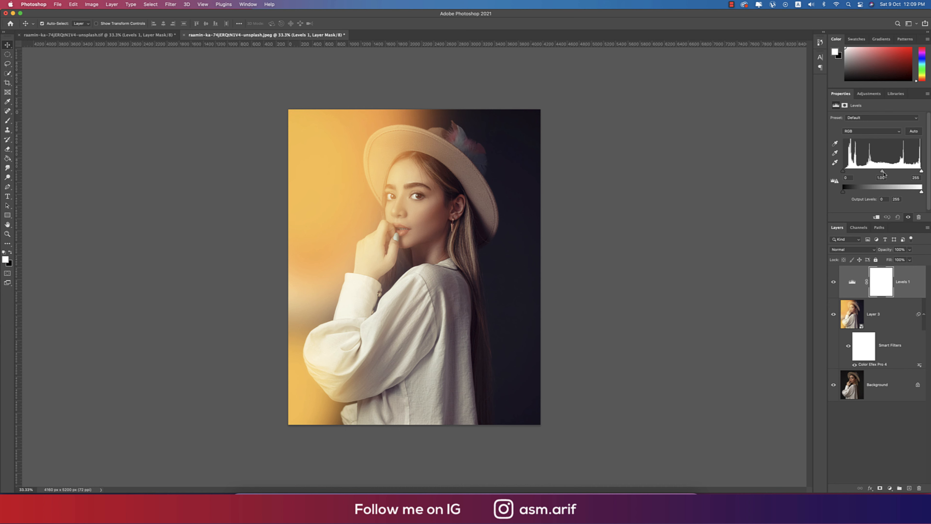
{"action": "left_click_drag", "start_coordinate": [883, 174], "coordinate": [915, 172]}
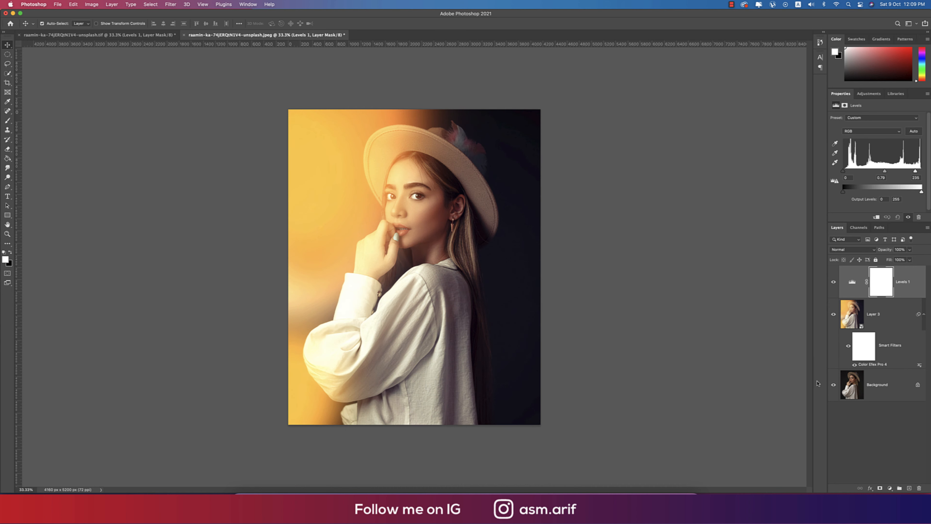
{"action": "left_click", "coordinate": [833, 385], "text": "alt"}
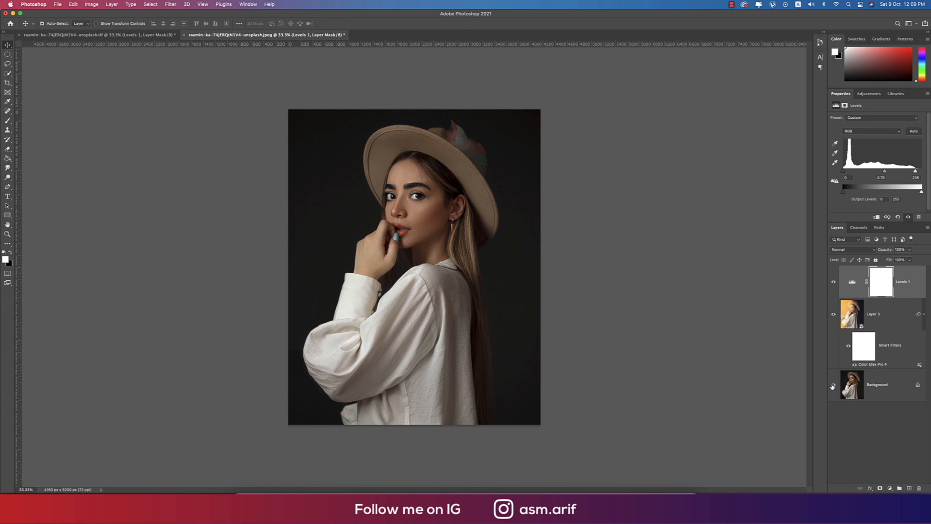
{"action": "left_click", "coordinate": [833, 385], "text": "alt"}
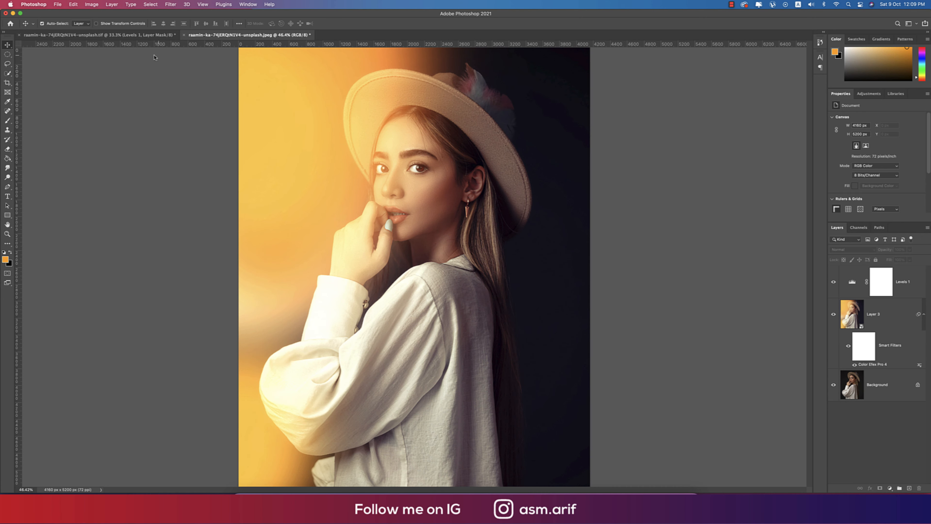
Open the second portrait JPEG, whose name contains uR51HX, from the 8-10-21 folder and duplicate its background layer.
{"action": "left_click", "coordinate": [58, 5]}
{"action": "left_click", "coordinate": [64, 21]}
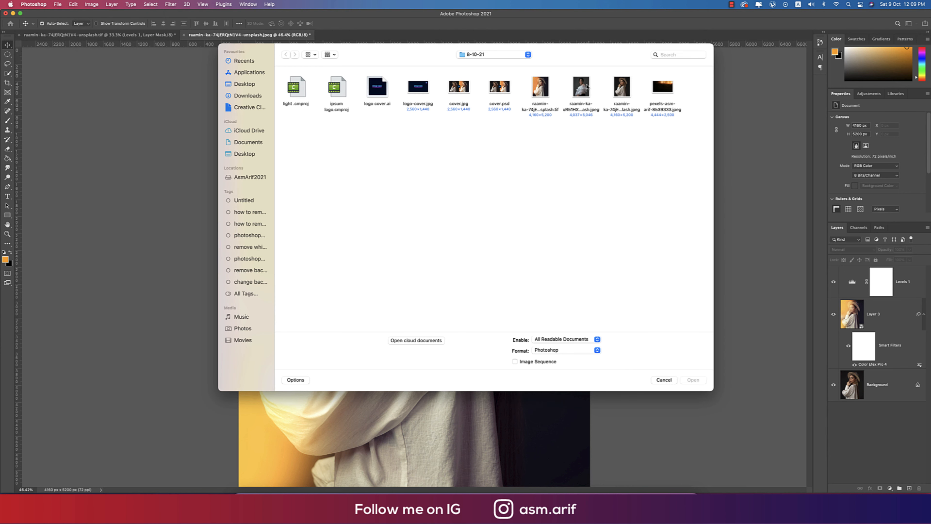
{"action": "left_click", "coordinate": [586, 87]}
{"action": "double_click", "coordinate": [586, 86]}
{"action": "key", "text": "super+j"}
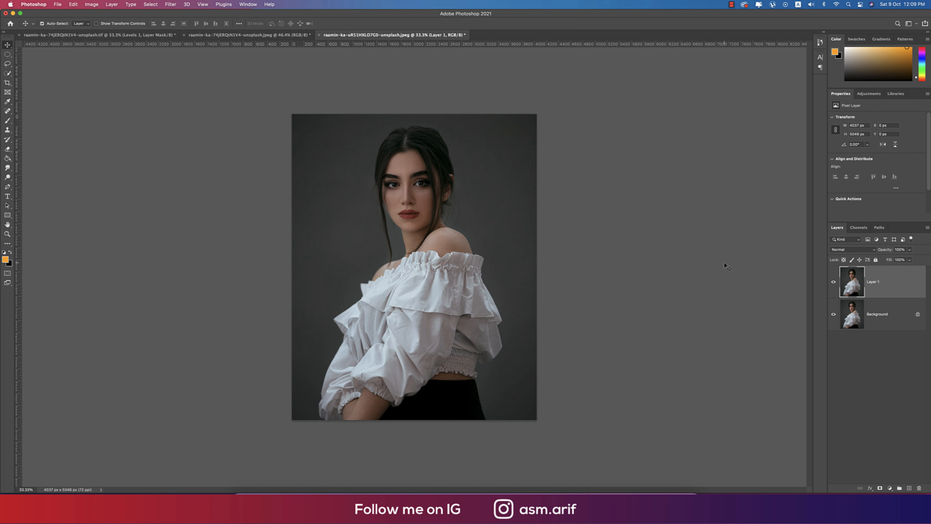
Add a new layer above the duplicated portrait and fill it with black using the Paint Bucket.
{"action": "left_click", "coordinate": [909, 489]}
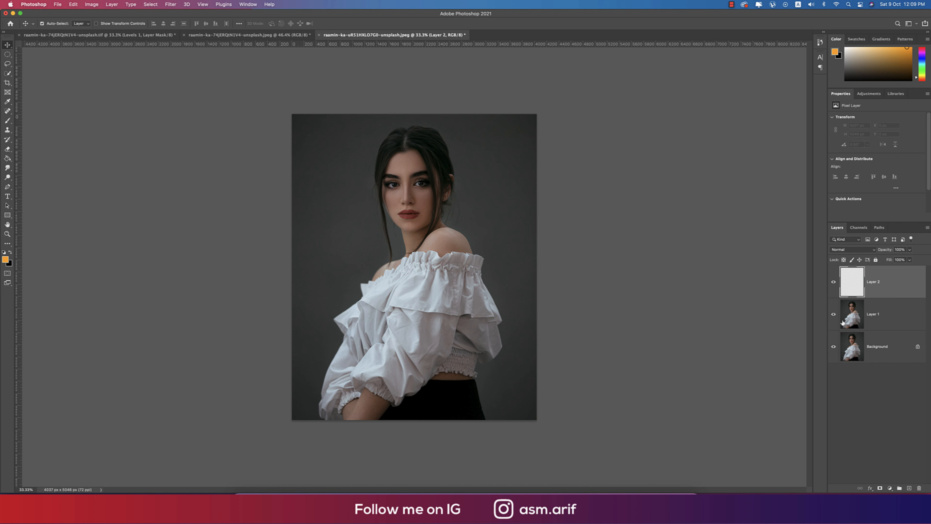
{"action": "key", "text": "super+z"}
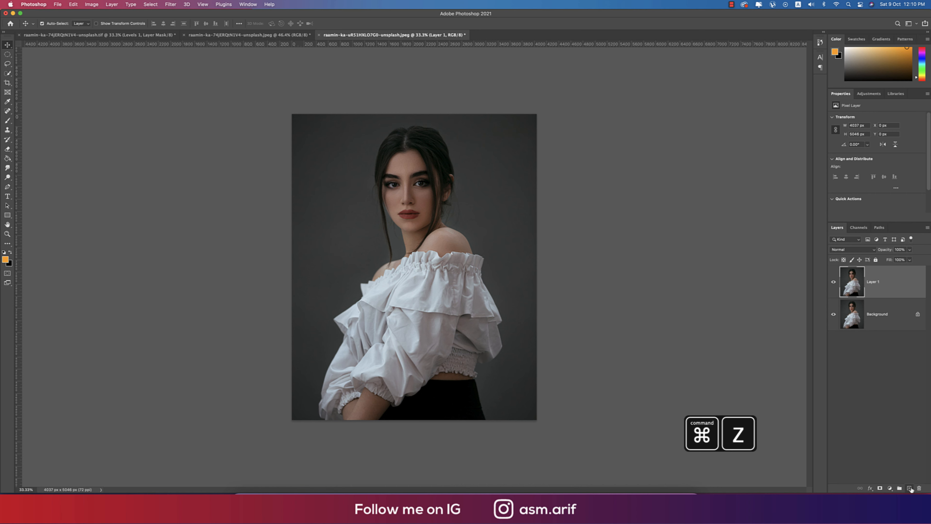
{"action": "left_click", "coordinate": [910, 488]}
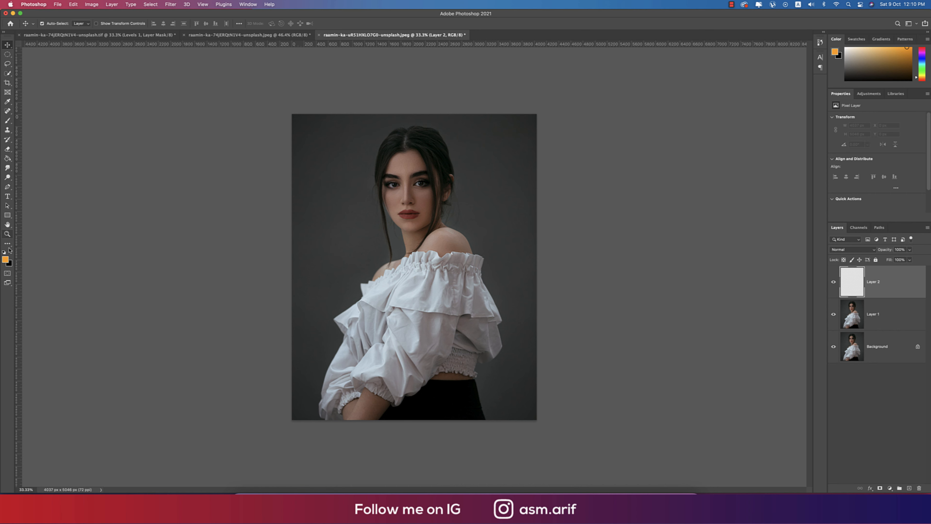
{"action": "key", "text": "x"}
{"action": "left_click", "coordinate": [8, 159]}
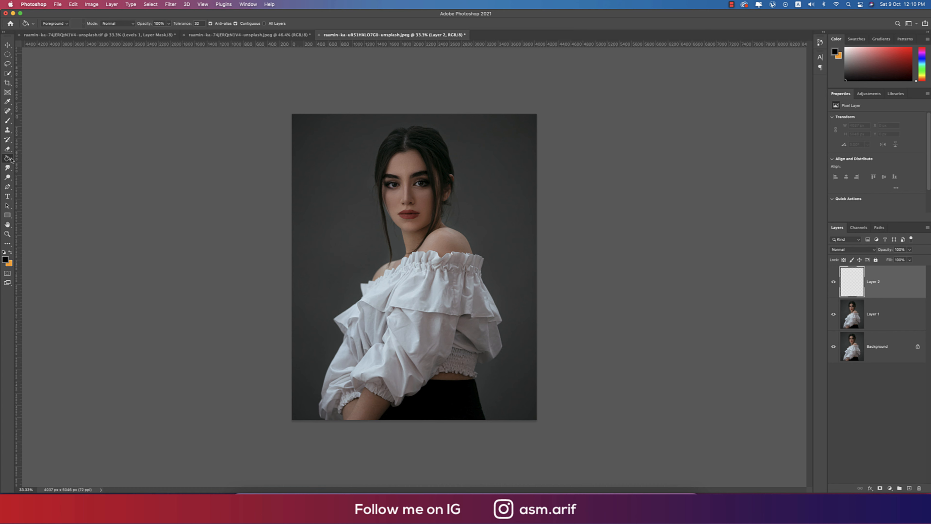
{"action": "left_click", "coordinate": [311, 205]}
{"action": "left_click", "coordinate": [7, 46]}
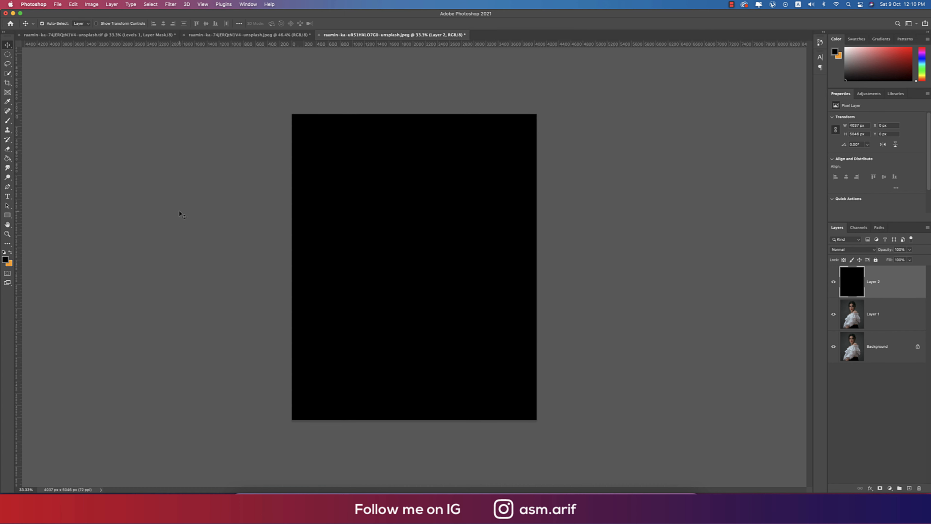
Make orange ffa414 the foreground colour and brush a soft vertical stroke along the black layer's upper left edge.
{"action": "left_click", "coordinate": [100, 254]}
{"action": "key", "text": "b"}
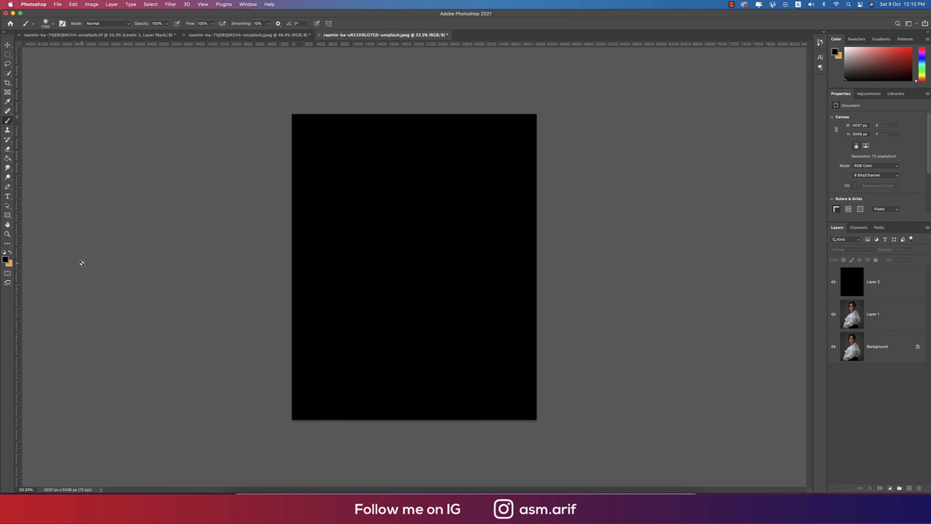
{"action": "left_click", "coordinate": [11, 252]}
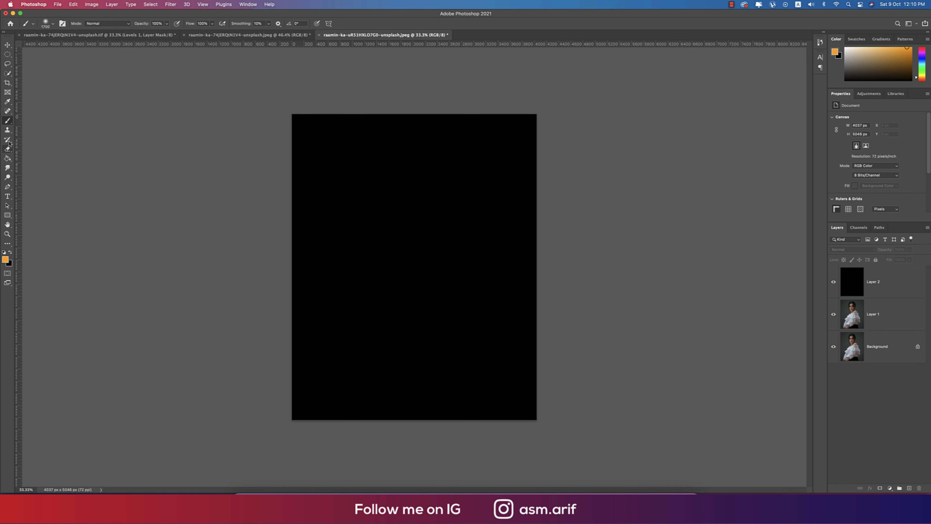
{"action": "right_click", "coordinate": [8, 123]}
{"action": "left_click", "coordinate": [33, 120]}
{"action": "left_click", "coordinate": [859, 284]}
{"action": "left_click_drag", "start_coordinate": [316, 132], "coordinate": [316, 283]}
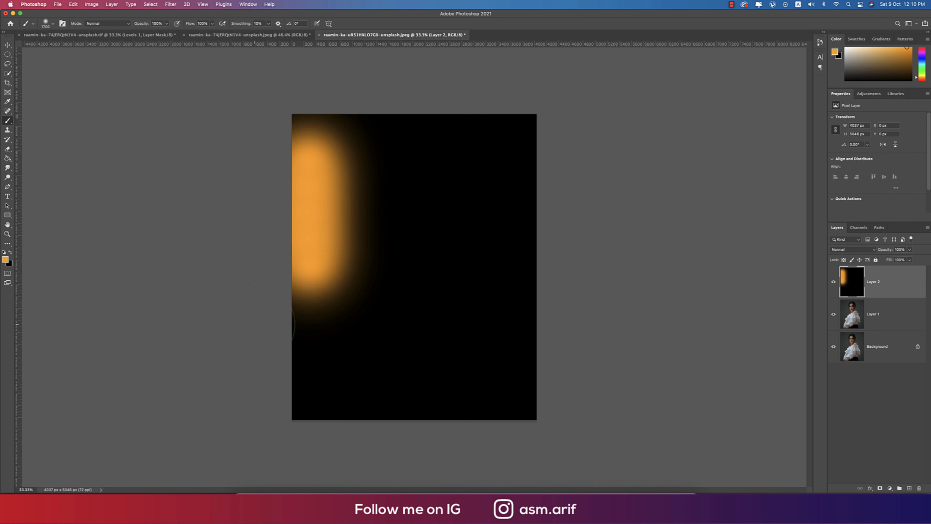
Shift the foreground colour's hue to a deeper, redder orange for the brush.
{"action": "left_click", "coordinate": [6, 259]}
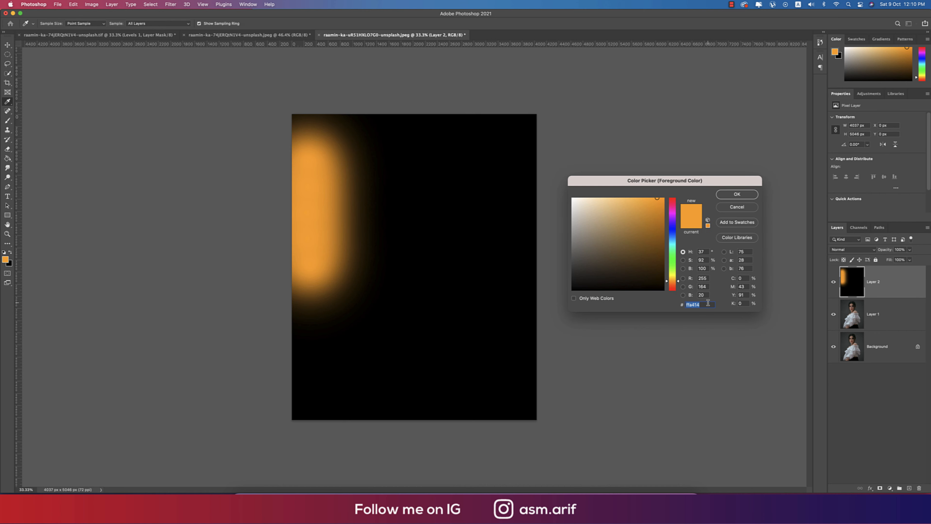
{"action": "left_click", "coordinate": [690, 305]}
{"action": "double_click", "coordinate": [702, 305]}
{"action": "left_click_drag", "start_coordinate": [672, 270], "coordinate": [672, 284]}
{"action": "left_click", "coordinate": [735, 195]}
{"action": "key", "text": "b"}
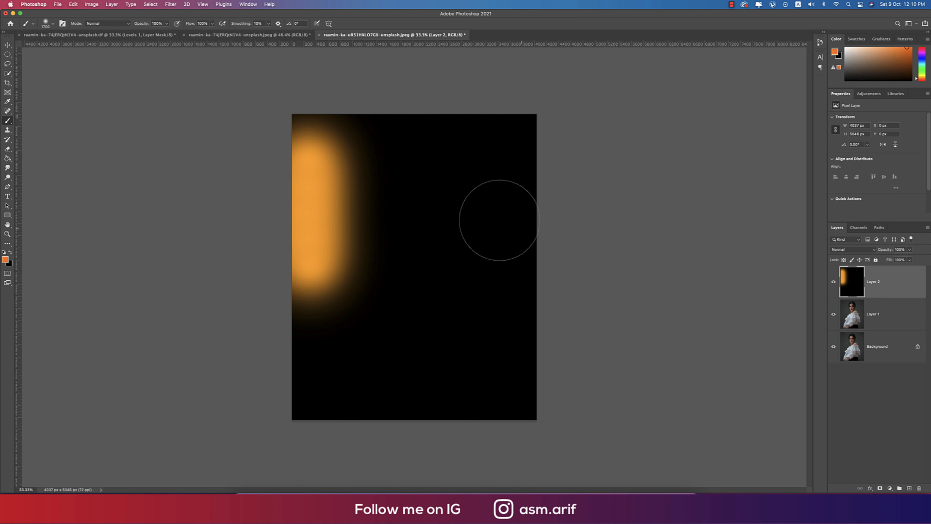
Try several wide deeper-orange strokes over and beside the first orange stroke, undoing each one.
{"action": "left_click_drag", "start_coordinate": [370, 121], "coordinate": [363, 257]}
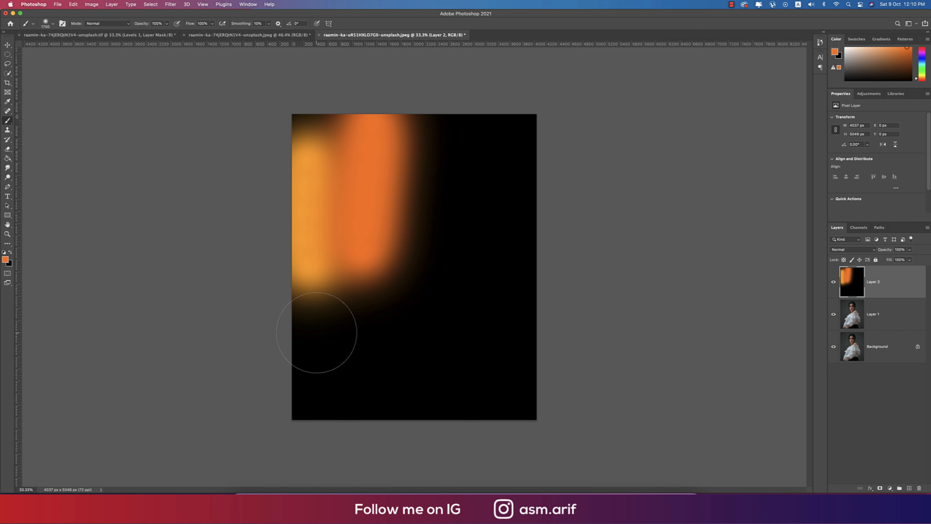
{"action": "key", "text": "ctrl+z"}
{"action": "left_click_drag", "start_coordinate": [323, 360], "coordinate": [347, 279]}
{"action": "key", "text": "super+z"}
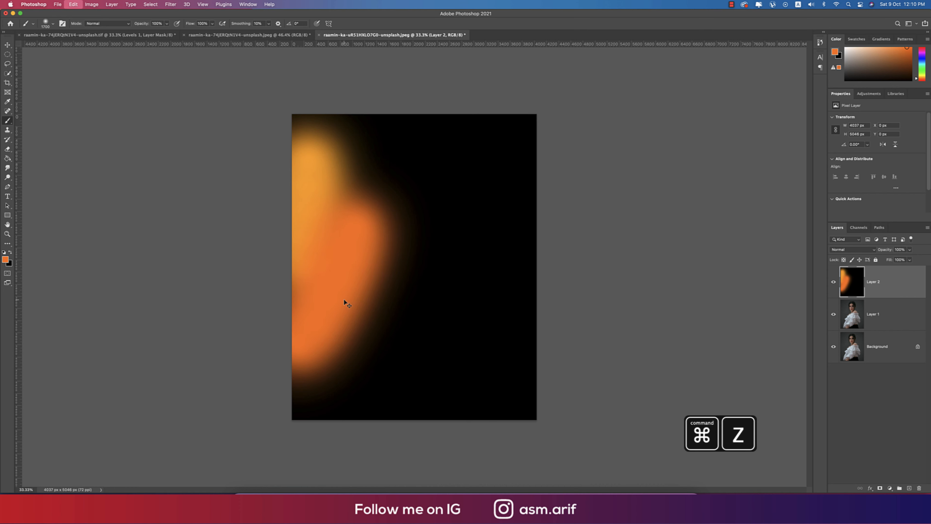
{"action": "left_click_drag", "start_coordinate": [344, 138], "coordinate": [326, 342]}
{"action": "key", "text": "super+z"}
{"action": "left_click_drag", "start_coordinate": [364, 183], "coordinate": [339, 343]}
{"action": "key", "text": "super+z"}
Reduce the brush size and paint a soft vertical deeper-orange stroke along the inner side of the first stroke.
{"action": "key", "text": "bracketleft"}
{"action": "key", "text": "bracketleft"}
{"action": "key", "text": "bracketleft"}
{"action": "key", "text": "bracketleft"}
{"action": "key", "text": "bracketleft"}
{"action": "key", "text": "bracketleft"}
{"action": "key", "text": "bracketleft"}
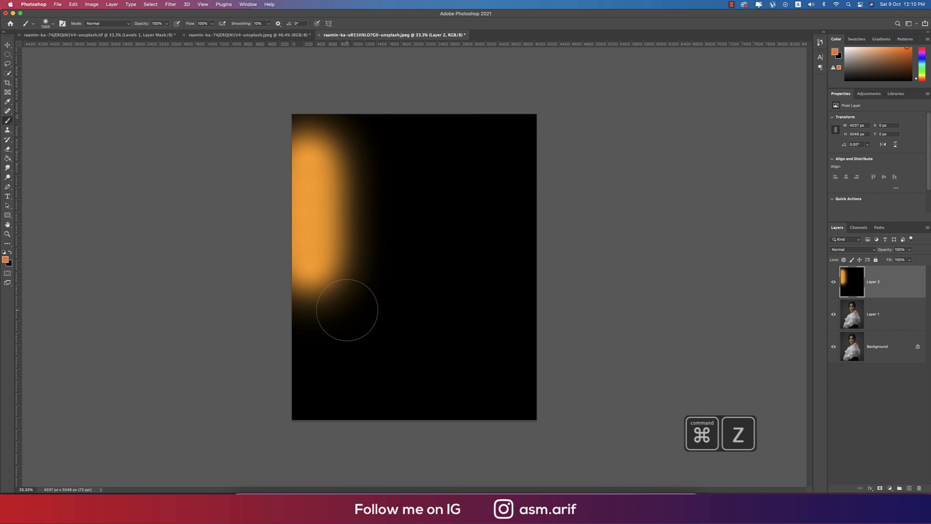
{"action": "left_click_drag", "start_coordinate": [349, 310], "coordinate": [358, 121]}
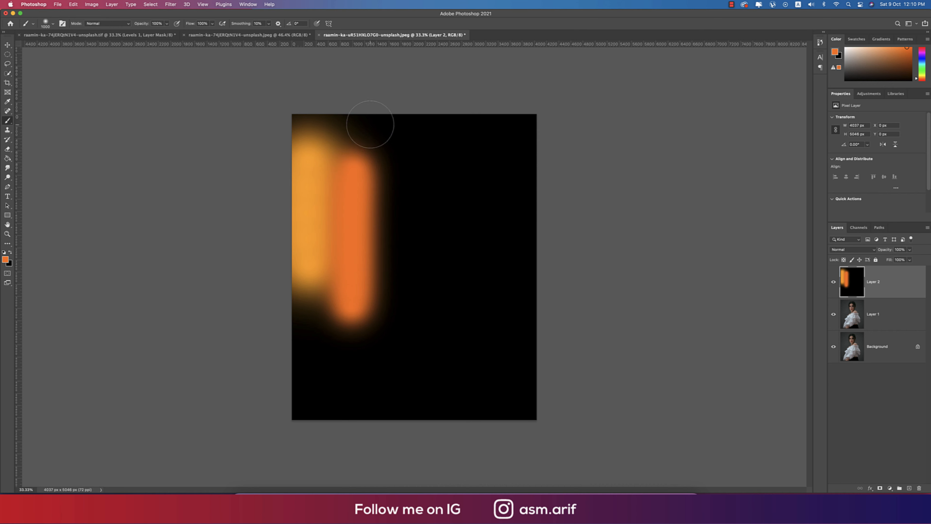
Change the foreground colour to near-white fffefe and paint a soft stroke from the canvas's upper edge down between the orange strokes.
{"action": "left_click", "coordinate": [5, 260]}
{"action": "type", "text": "ffffff"}
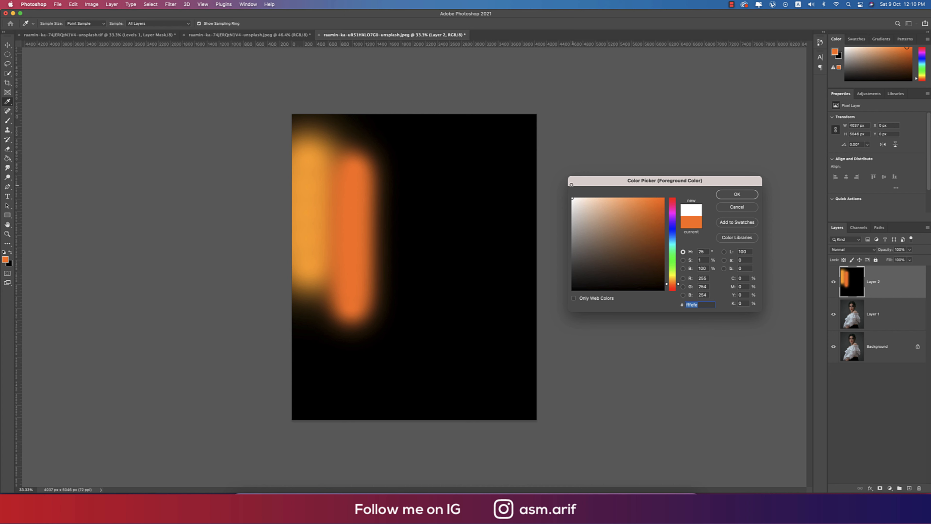
{"action": "key", "text": "Return"}
{"action": "left_click", "coordinate": [338, 121]}
{"action": "left_click_drag", "start_coordinate": [338, 121], "coordinate": [335, 209]}
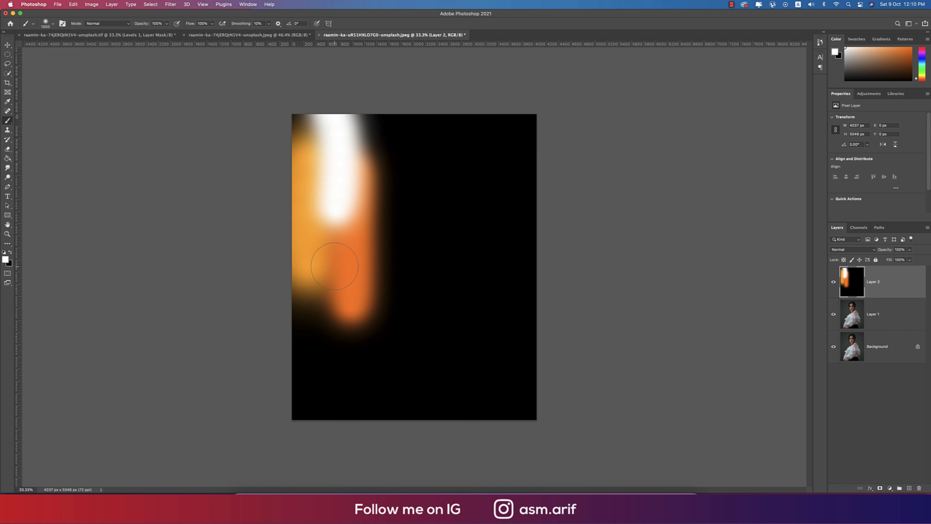
Set the blend mode of the painted glow layer to Screen.
{"action": "key", "text": "v"}
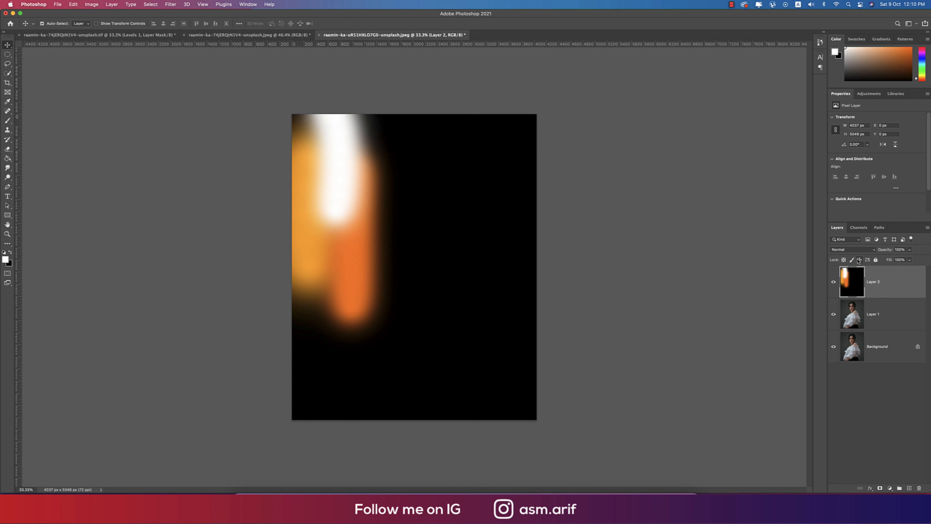
{"action": "left_click", "coordinate": [852, 250]}
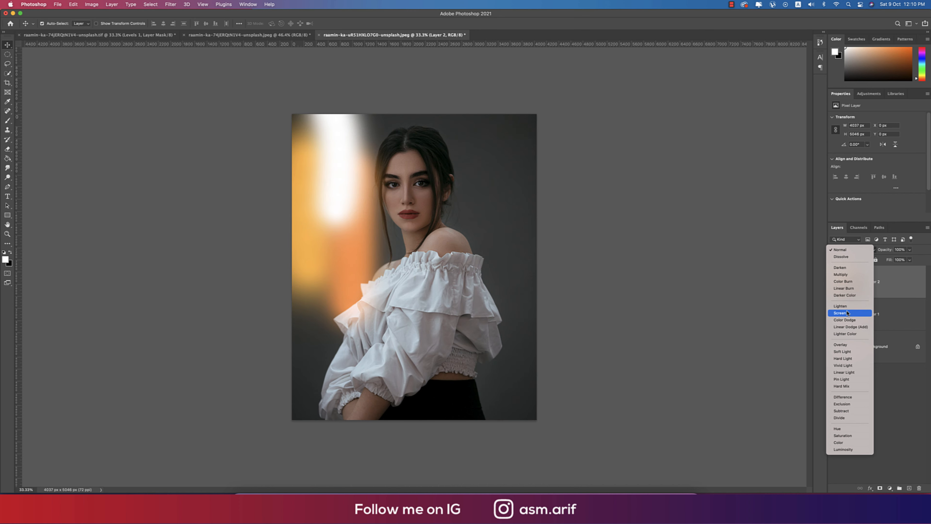
{"action": "left_click", "coordinate": [847, 313]}
Stretch the painted glow layer horizontally past the canvas edge with Free Transform.
{"action": "key", "text": "super+t"}
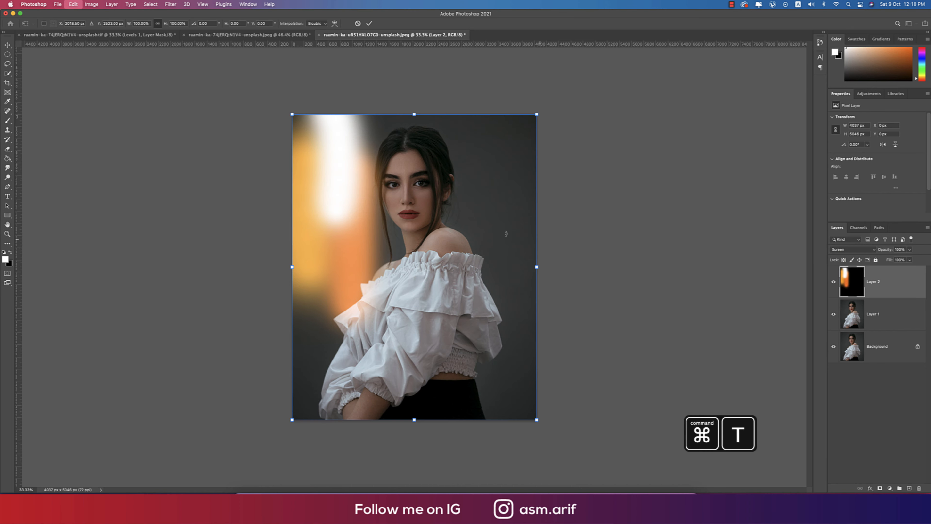
{"action": "left_click_drag", "start_coordinate": [536, 267], "coordinate": [556, 270]}
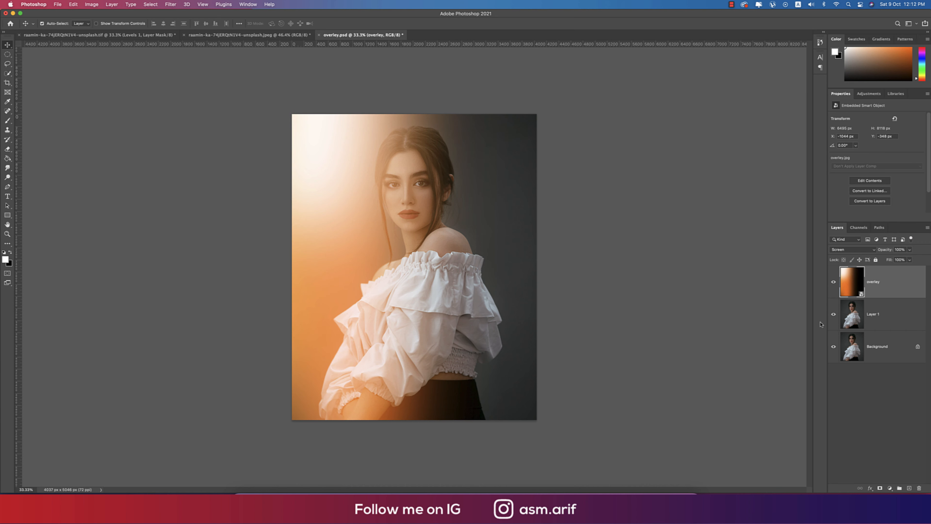
Convert the overlay layer and Layer 1 together into a single Smart Object.
{"action": "left_click", "coordinate": [889, 321], "text": "shift"}
{"action": "right_click", "coordinate": [899, 294]}
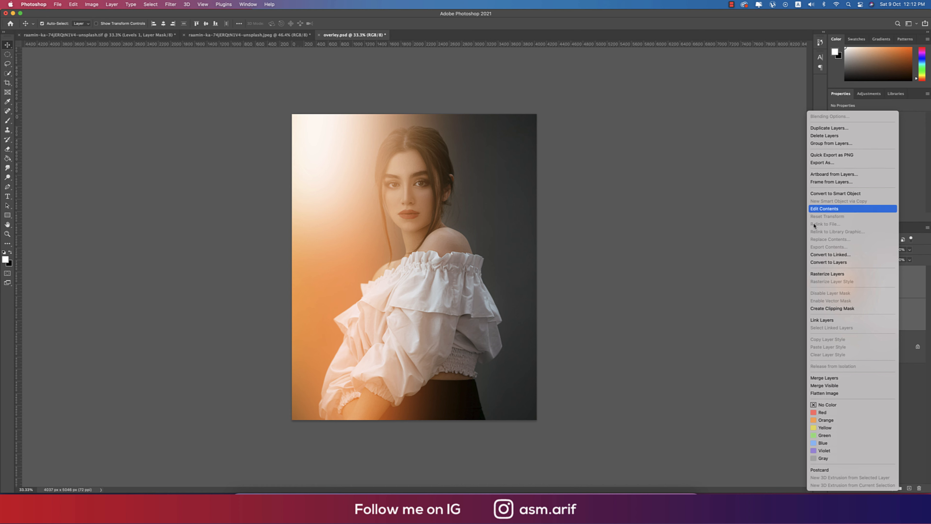
{"action": "left_click", "coordinate": [818, 194]}
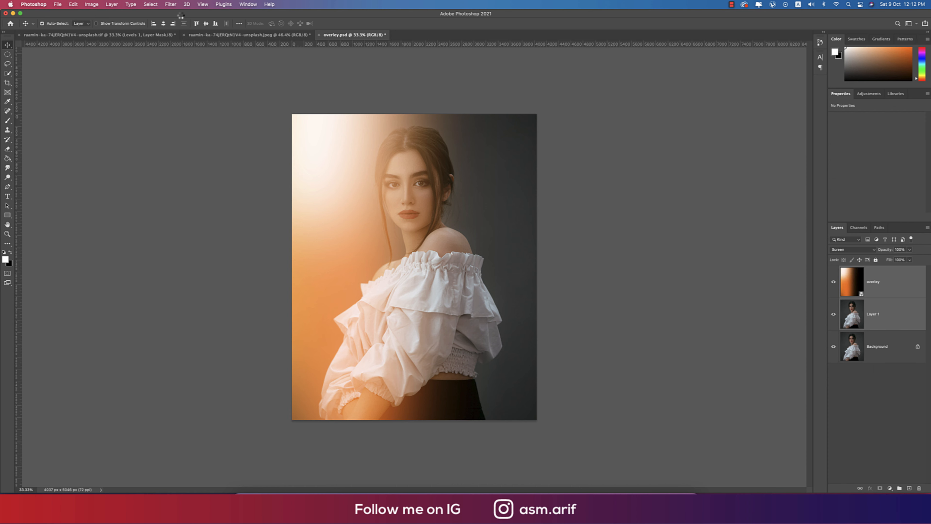
Apply the Color Efex Pro 4 Cross Processing filter to the Smart Object with method B02.
{"action": "left_click", "coordinate": [170, 4]}
{"action": "mouse_move", "coordinate": [220, 177]}
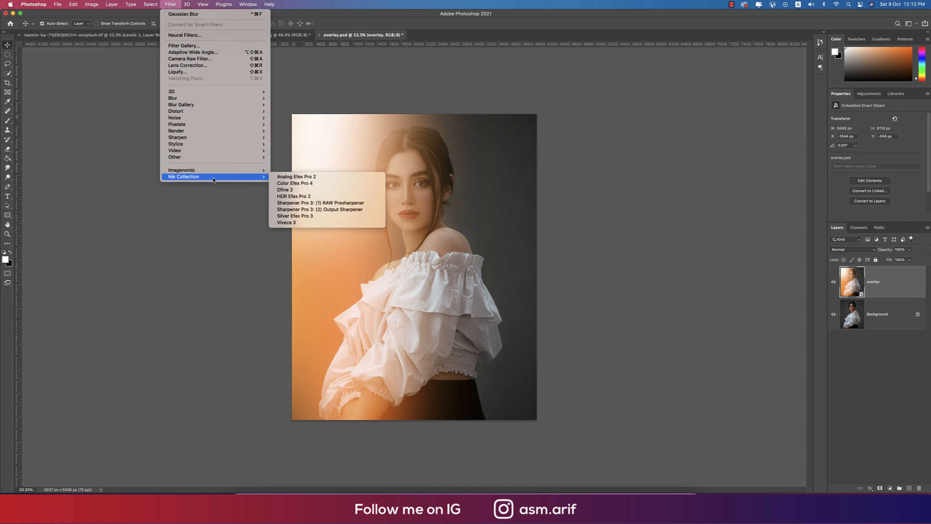
{"action": "left_click", "coordinate": [349, 183]}
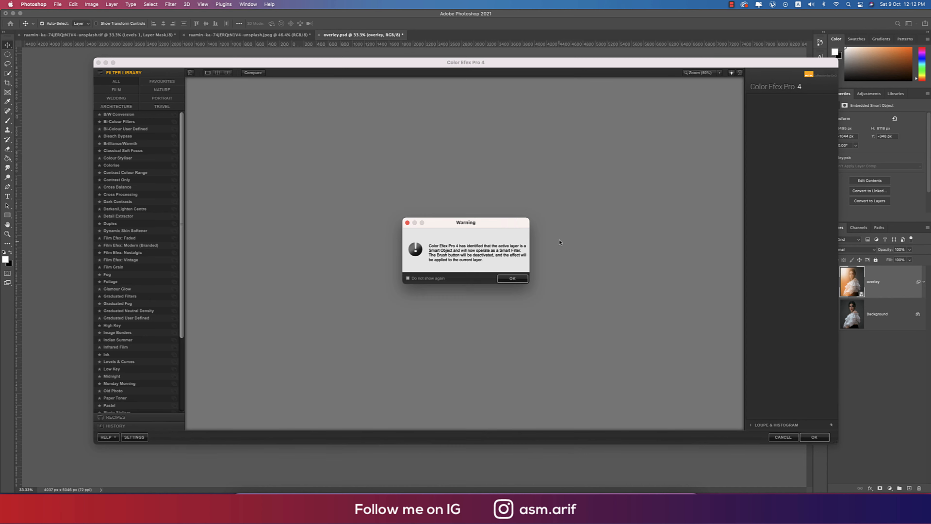
{"action": "left_click", "coordinate": [527, 279]}
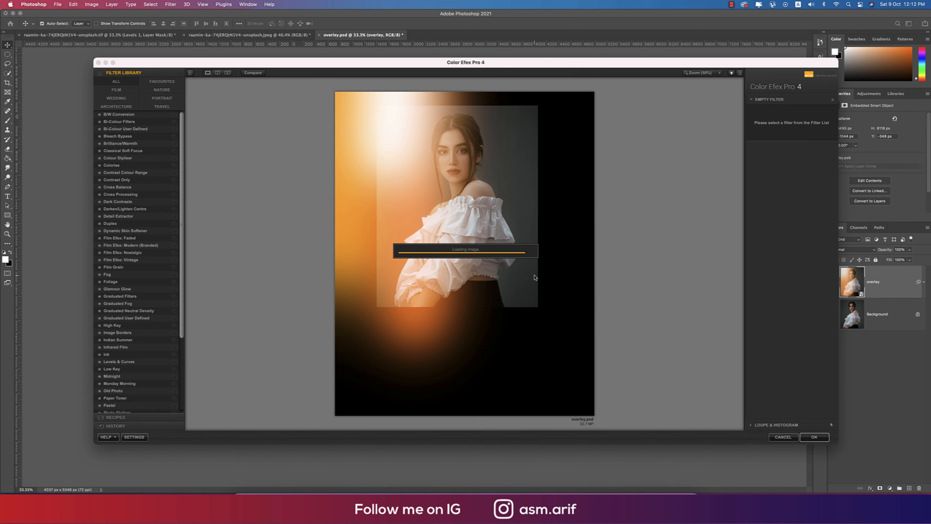
{"action": "left_click", "coordinate": [809, 115]}
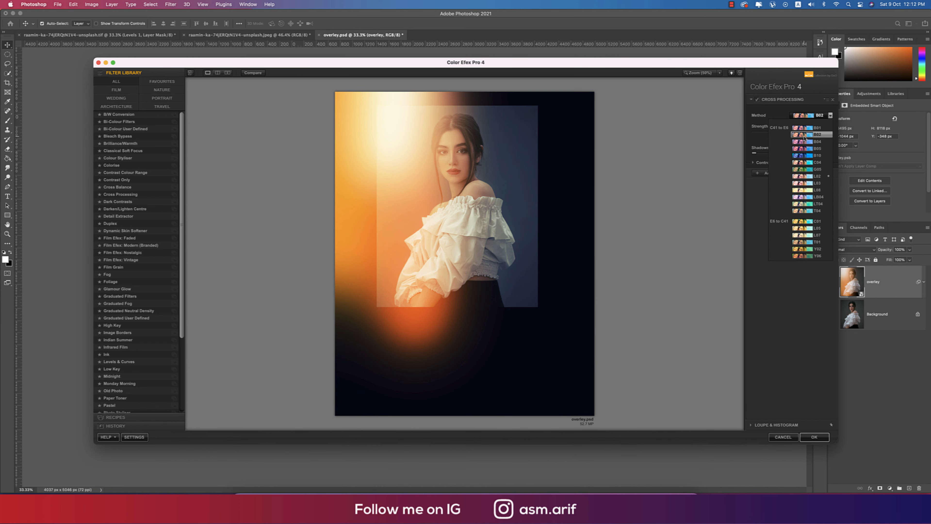
{"action": "left_click", "coordinate": [804, 136]}
{"action": "left_click", "coordinate": [814, 437]}
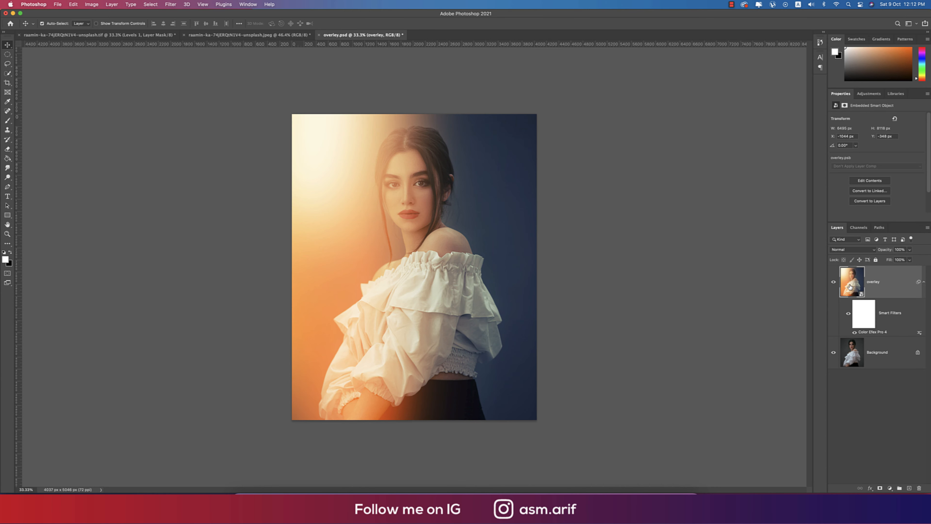
Apply a Camera Raw filter to the Smart Object with Blacks -26, Dehaze +25 and Exposure +0.30.
{"action": "left_click", "coordinate": [169, 5]}
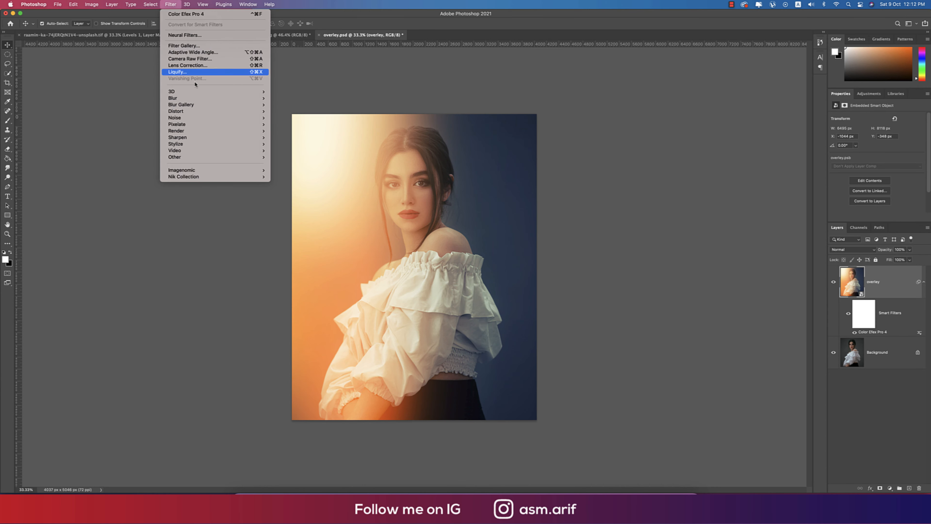
{"action": "left_click", "coordinate": [191, 60]}
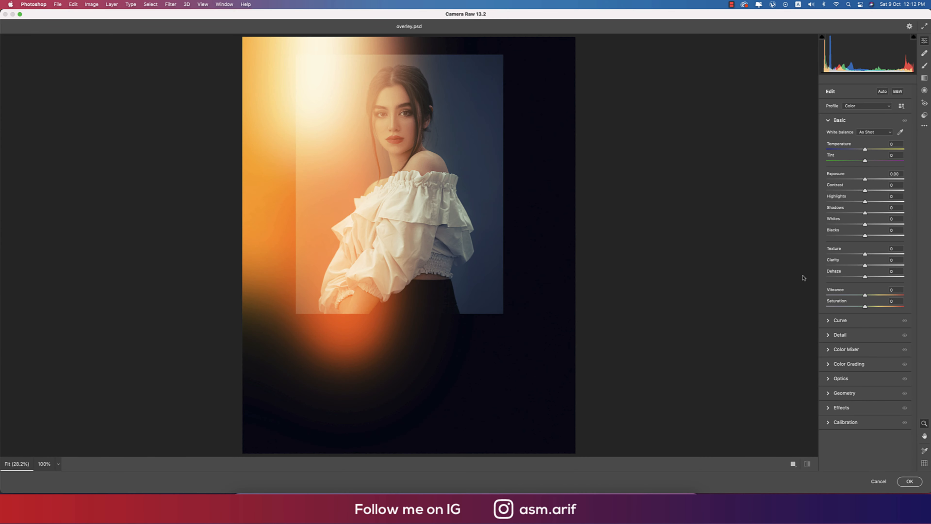
{"action": "left_click", "coordinate": [854, 237]}
{"action": "left_click_drag", "start_coordinate": [859, 238], "coordinate": [855, 238]}
{"action": "left_click_drag", "start_coordinate": [866, 280], "coordinate": [876, 280]}
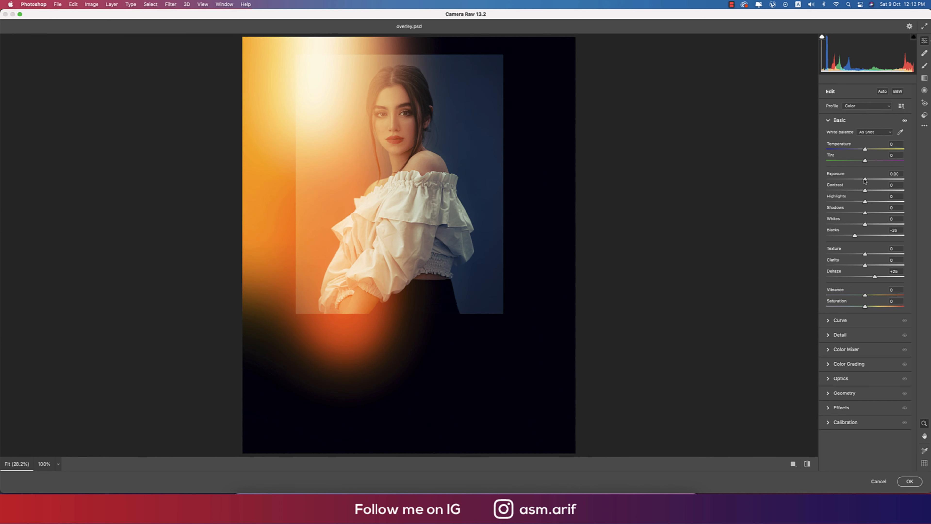
{"action": "left_click_drag", "start_coordinate": [866, 179], "coordinate": [867, 180]}
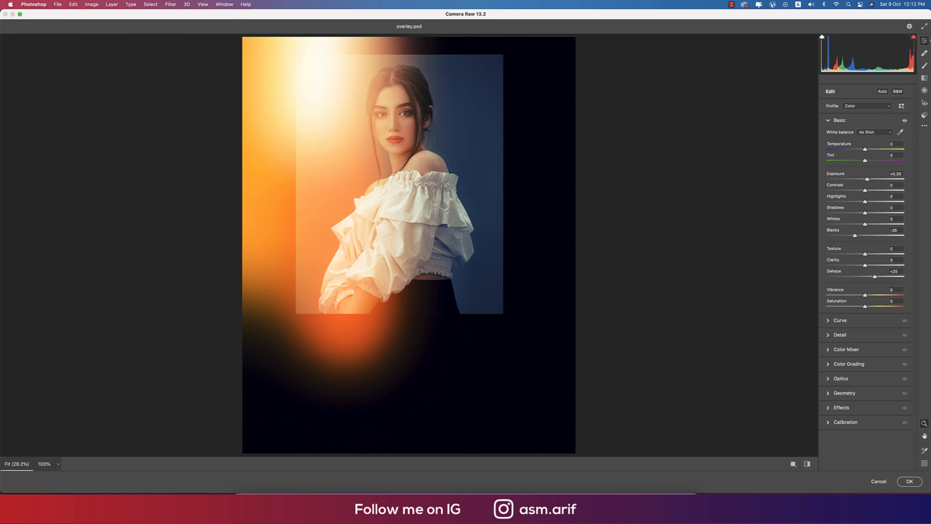
{"action": "left_click", "coordinate": [908, 484]}
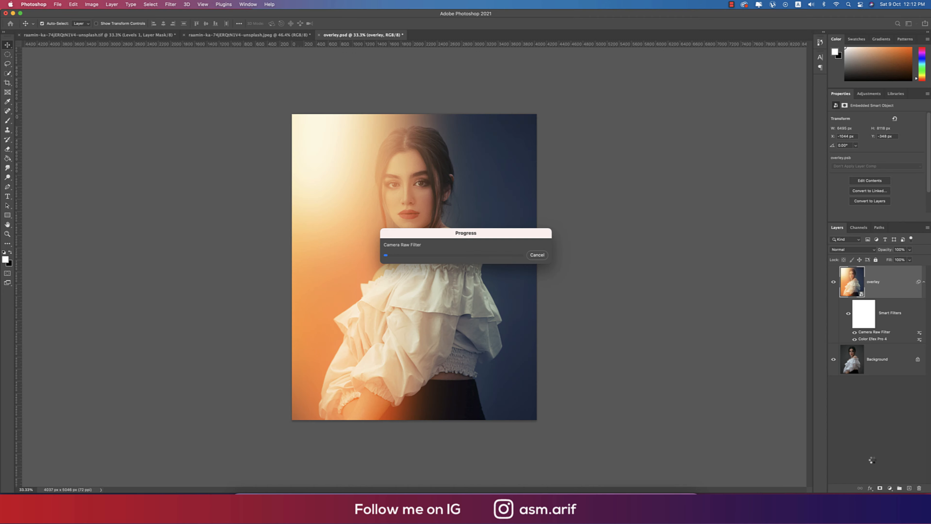
{"action": "left_click", "coordinate": [894, 486]}
{"action": "left_click", "coordinate": [891, 366]}
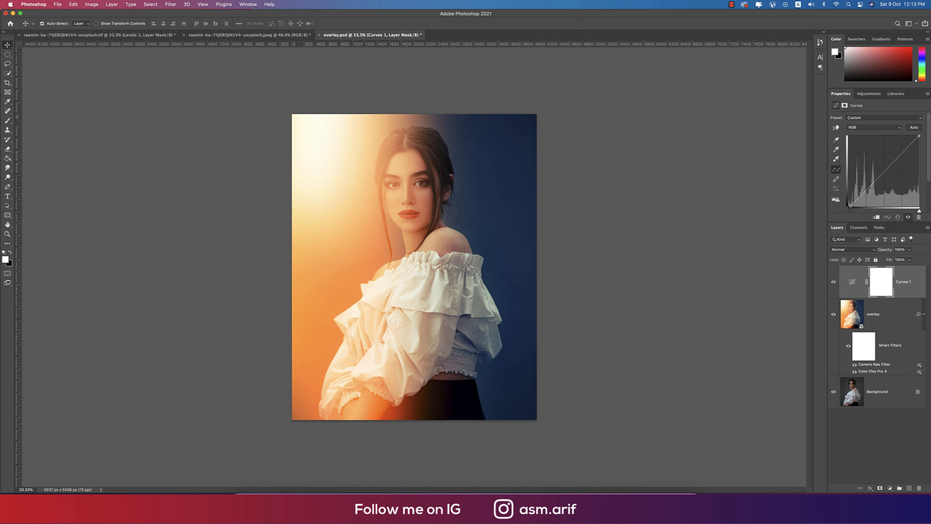
{"action": "left_click_drag", "start_coordinate": [851, 206], "coordinate": [851, 206]}
{"action": "key", "text": "Escape"}
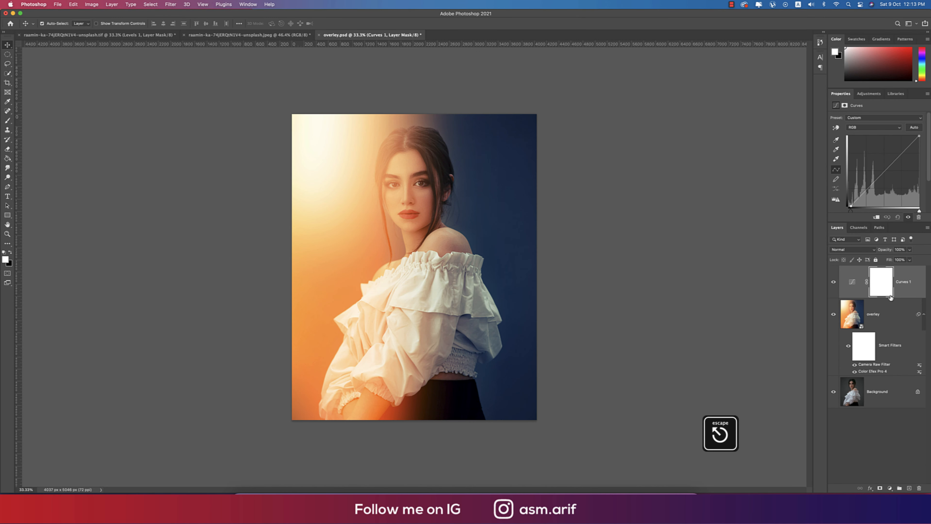
{"action": "key", "text": "BackSpace"}
Add a Levels adjustment layer above the Smart Object with white input 243 and midtones about 0.89.
{"action": "left_click", "coordinate": [890, 488]}
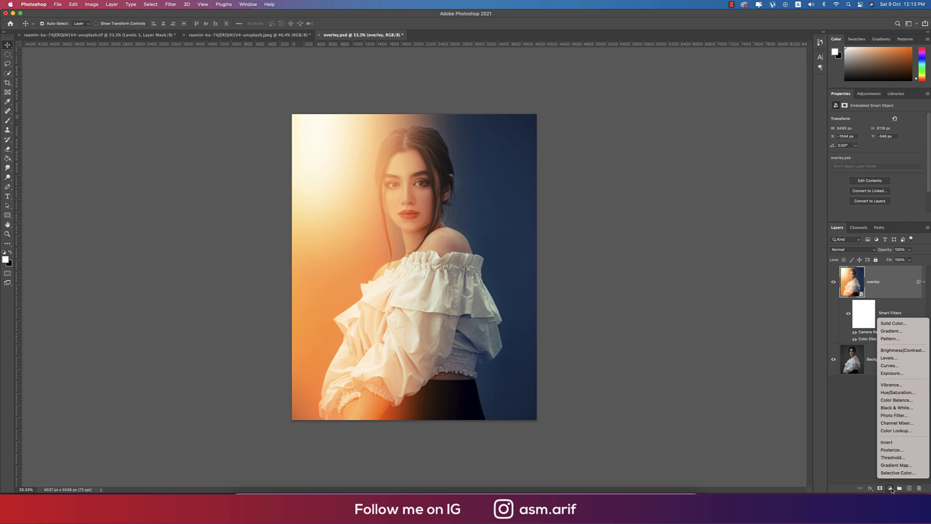
{"action": "left_click", "coordinate": [890, 358]}
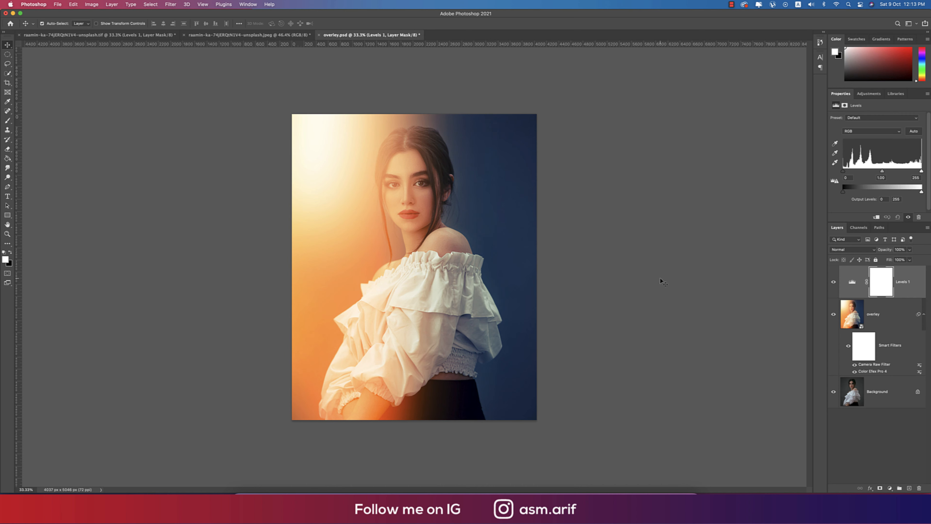
{"action": "left_click_drag", "start_coordinate": [882, 171], "coordinate": [918, 171]}
{"action": "left_click_drag", "start_coordinate": [843, 171], "coordinate": [884, 173]}
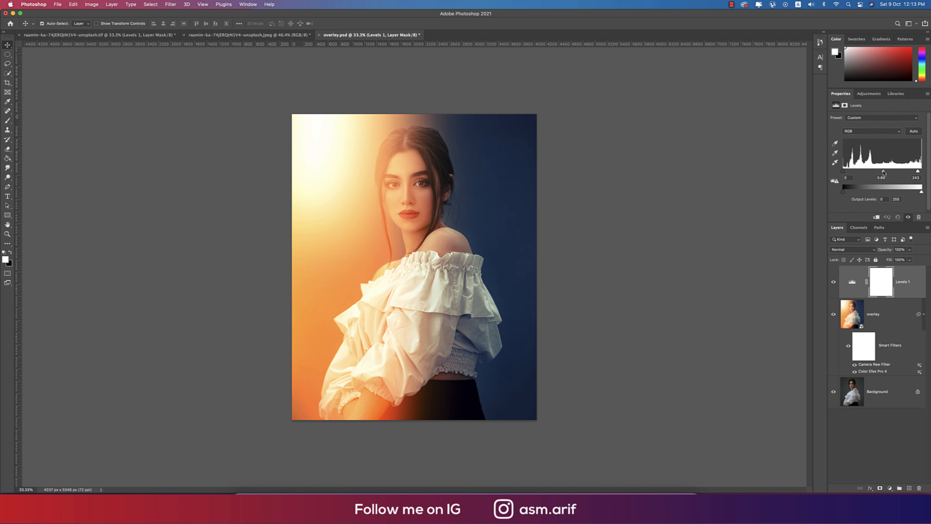
Edit the Smart Object's Camera Raw filter, setting Exposure to +0.50, Highlights to -36 and Whites to +43.
{"action": "left_click", "coordinate": [872, 324]}
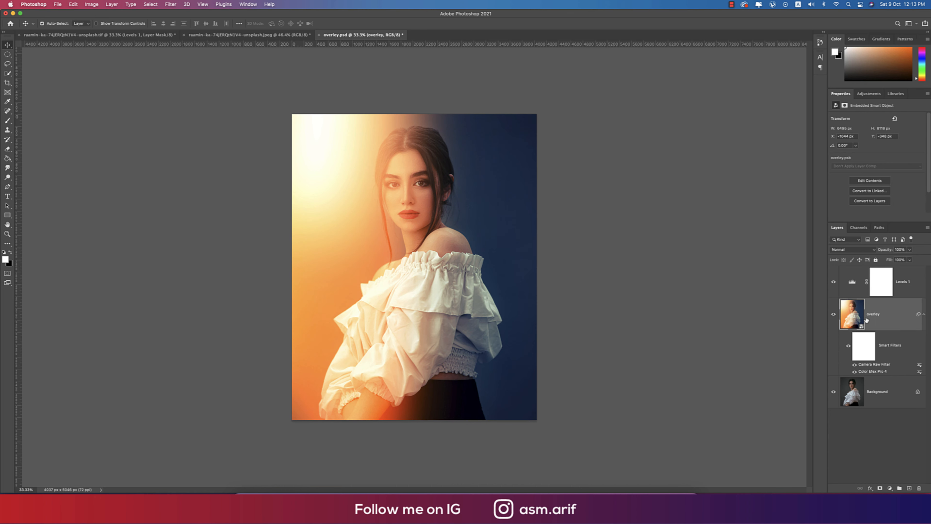
{"action": "double_click", "coordinate": [873, 364]}
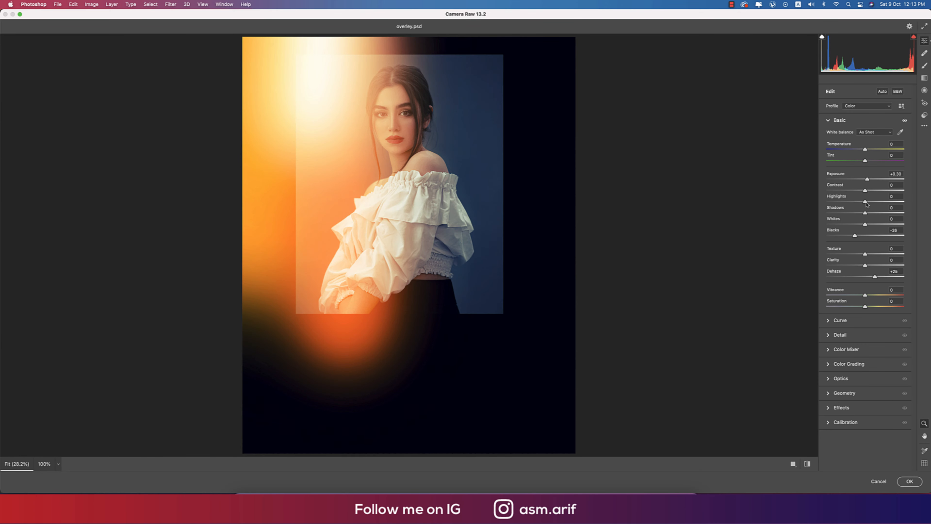
{"action": "left_click_drag", "start_coordinate": [867, 205], "coordinate": [870, 181]}
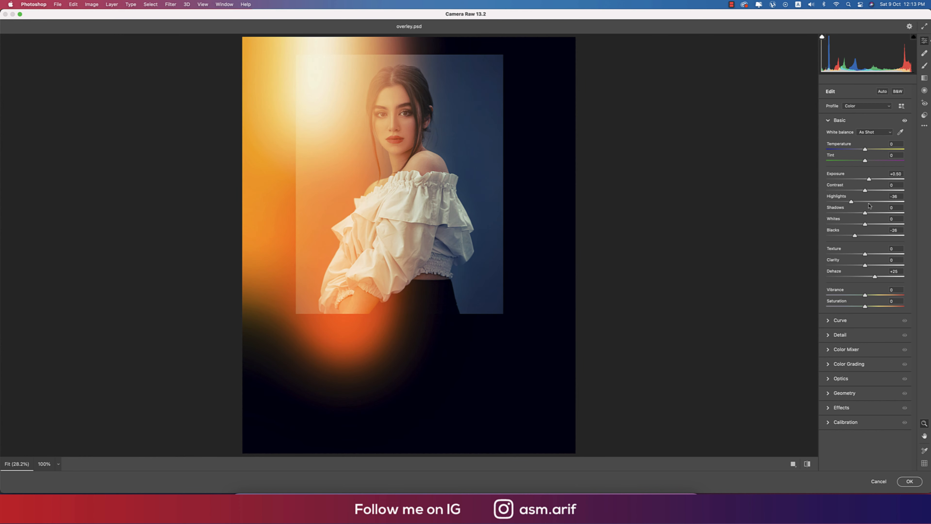
{"action": "left_click_drag", "start_coordinate": [866, 227], "coordinate": [883, 228]}
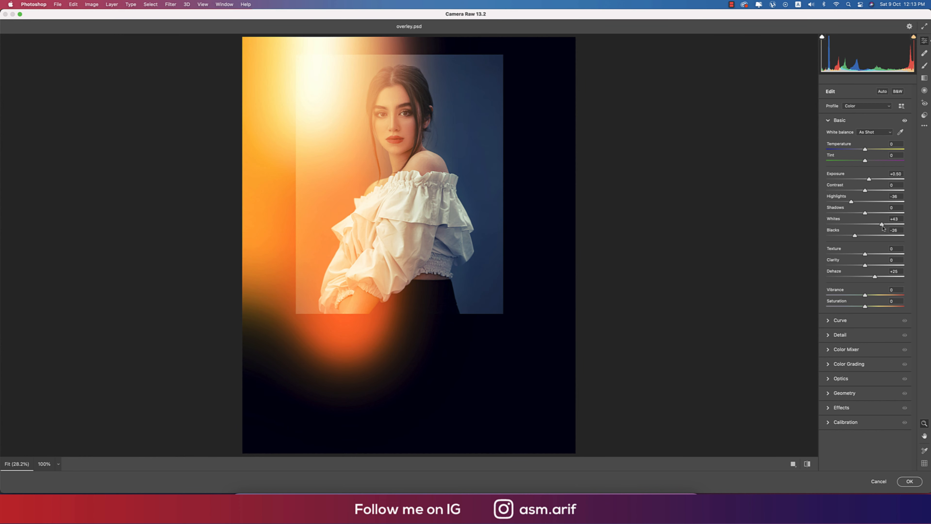
{"action": "left_click", "coordinate": [909, 481]}
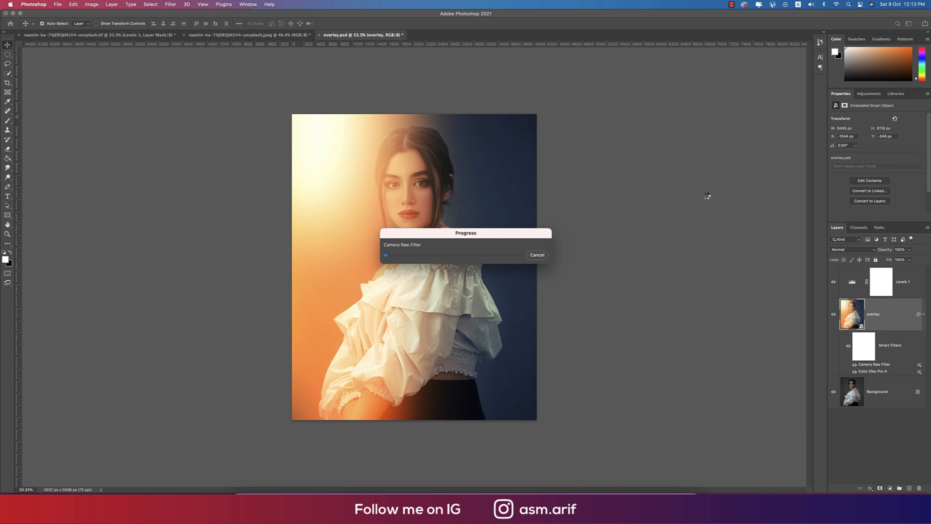
Inside the Smart Object, enlarge the overlay glow to about 189% and shift it up and left, then save and return to overlay.psd.
{"action": "double_click", "coordinate": [860, 327]}
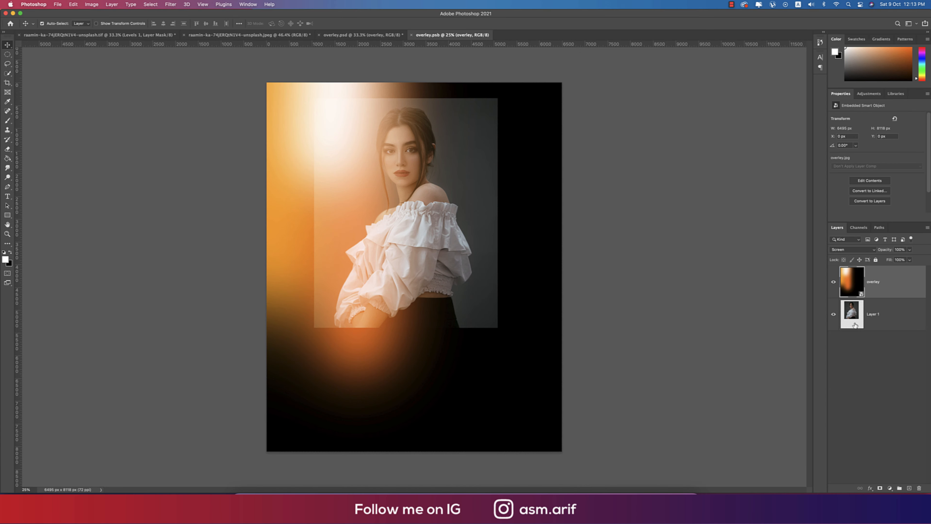
{"action": "key", "text": "super+t"}
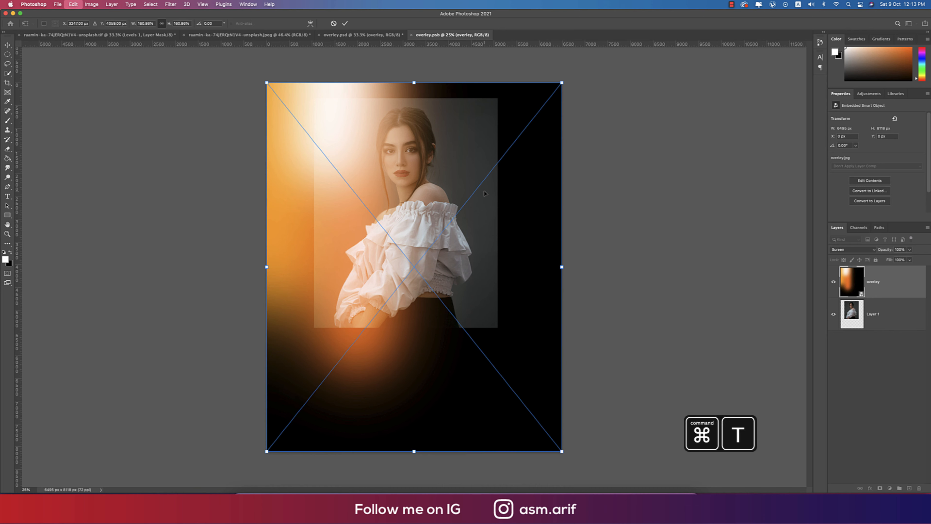
{"action": "left_click_drag", "start_coordinate": [267, 83], "coordinate": [196, 35]}
{"action": "left_click_drag", "start_coordinate": [451, 199], "coordinate": [475, 206]}
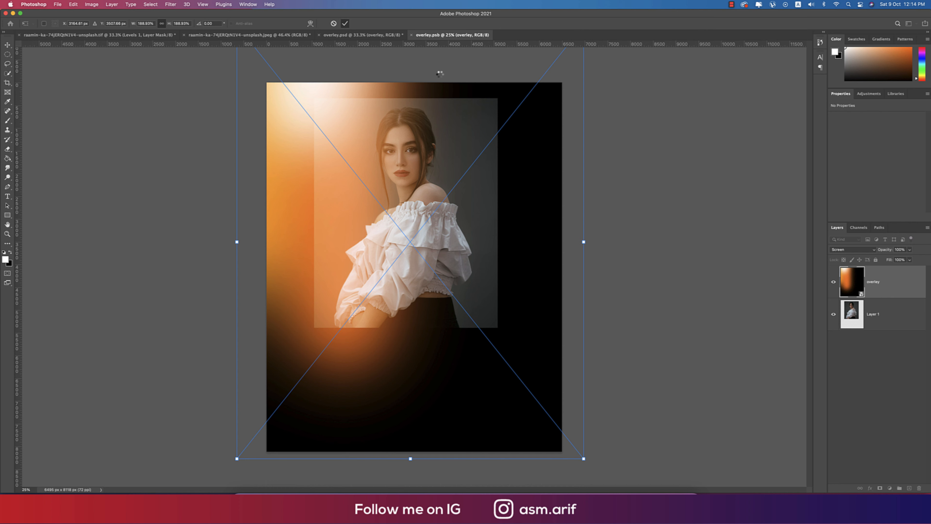
{"action": "key", "text": "Return"}
{"action": "key", "text": "super+s"}
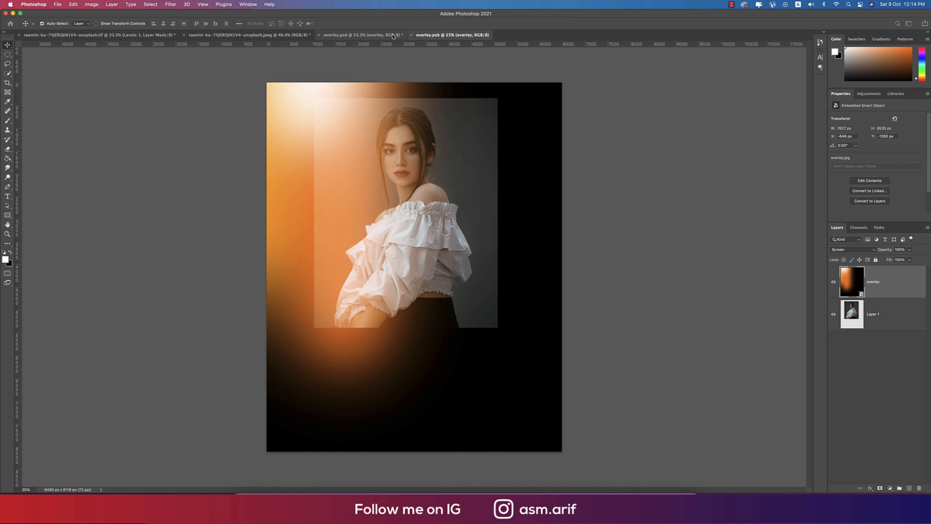
{"action": "left_click", "coordinate": [392, 35]}
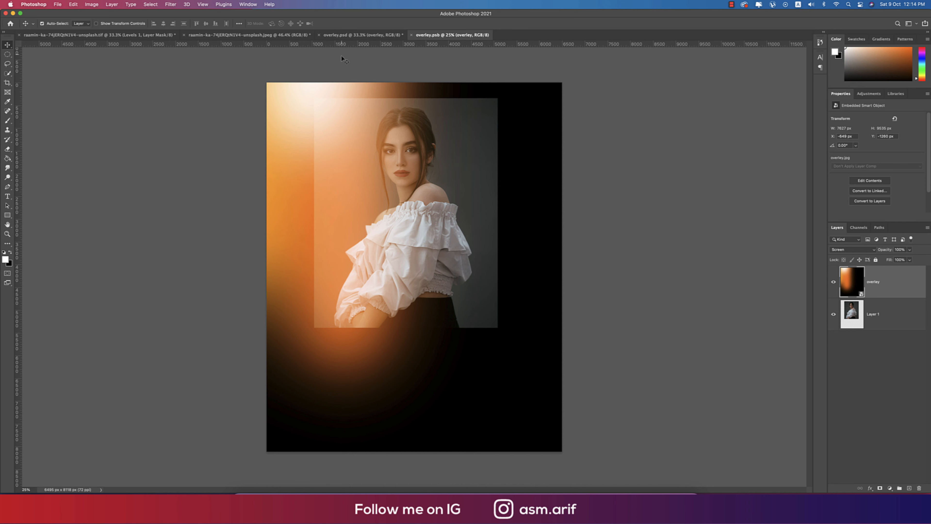
{"action": "left_click", "coordinate": [355, 35]}
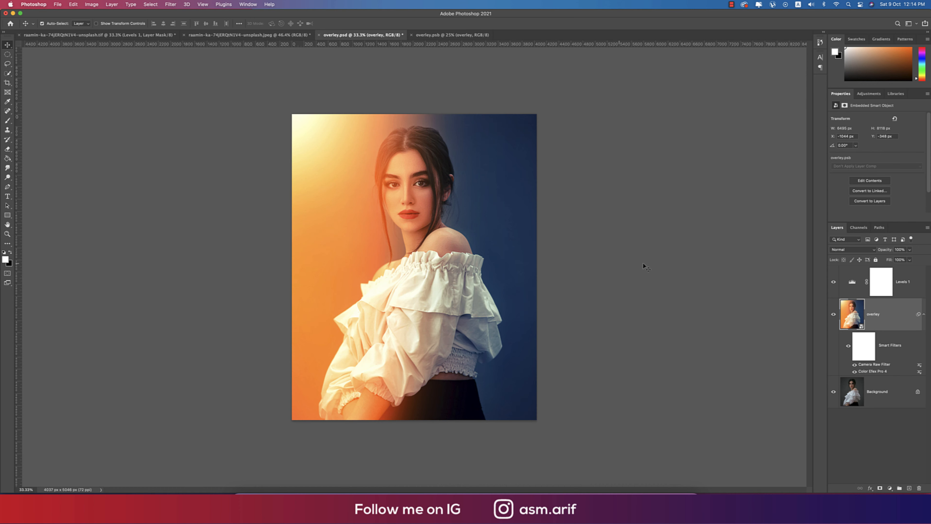
Compare the portrait with and without the Levels adjustment, leave the adjustment hidden and delete its layer mask.
{"action": "left_click", "coordinate": [833, 283]}
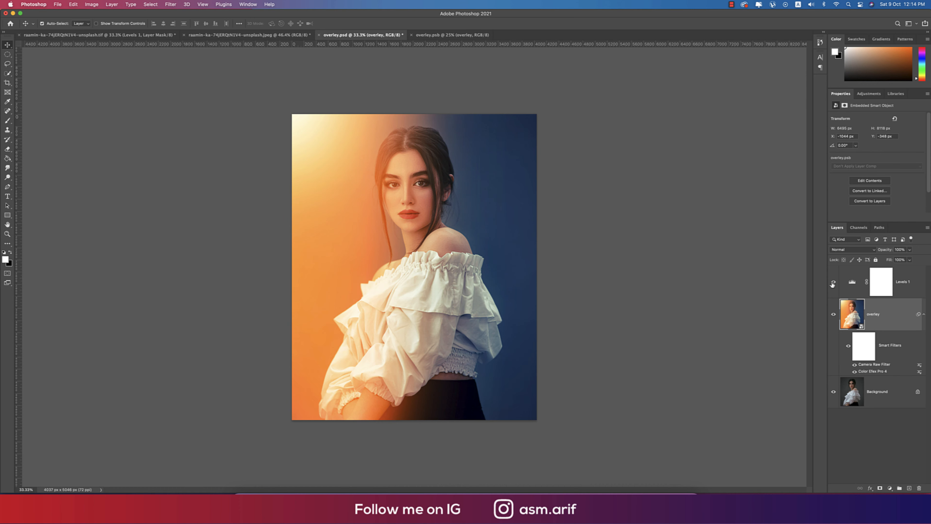
{"action": "left_click", "coordinate": [833, 283]}
{"action": "left_click", "coordinate": [833, 283]}
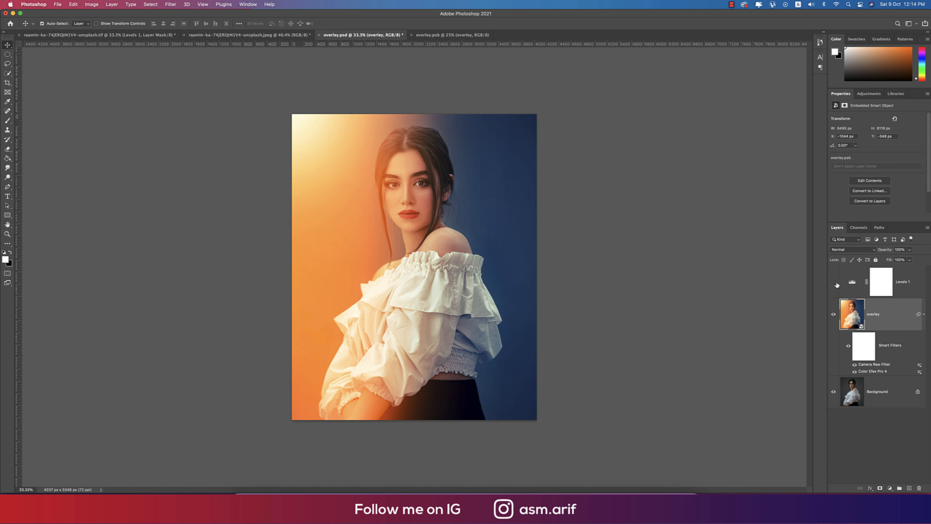
{"action": "left_click", "coordinate": [914, 290]}
Compare the graded portrait with its original Background layer, then view the whole hat portrait in its own document.
{"action": "left_click", "coordinate": [833, 392], "text": "alt"}
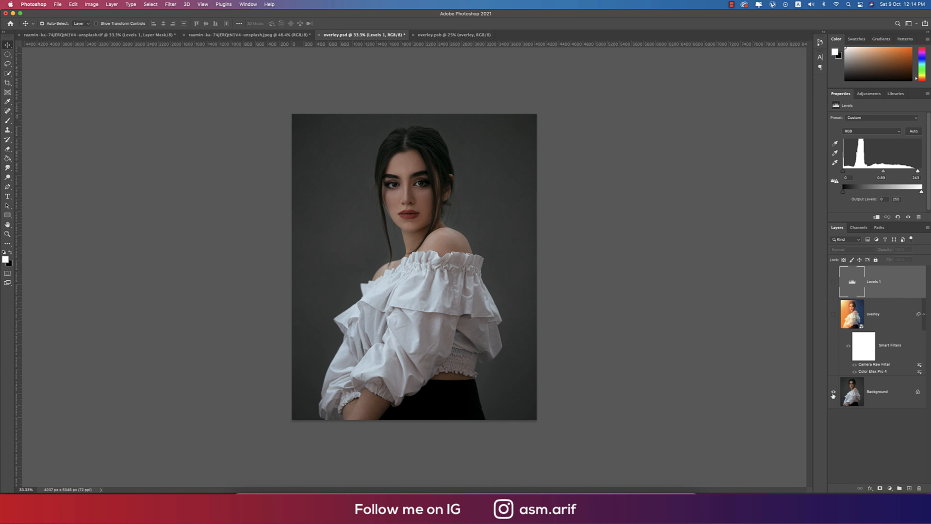
{"action": "left_click", "coordinate": [833, 391], "text": "alt"}
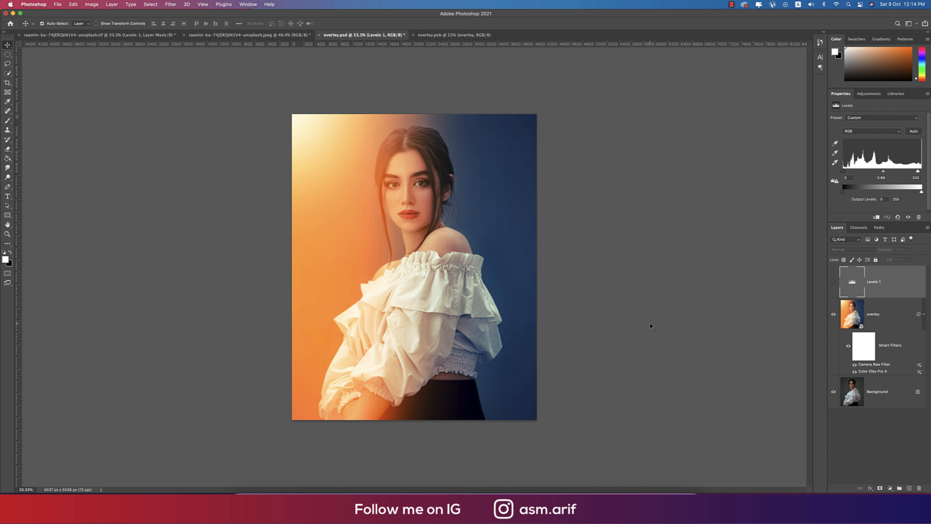
{"action": "left_click", "coordinate": [268, 37]}
{"action": "scroll", "coordinate": [492, 265], "scroll_direction": "down", "scroll_amount": 5}
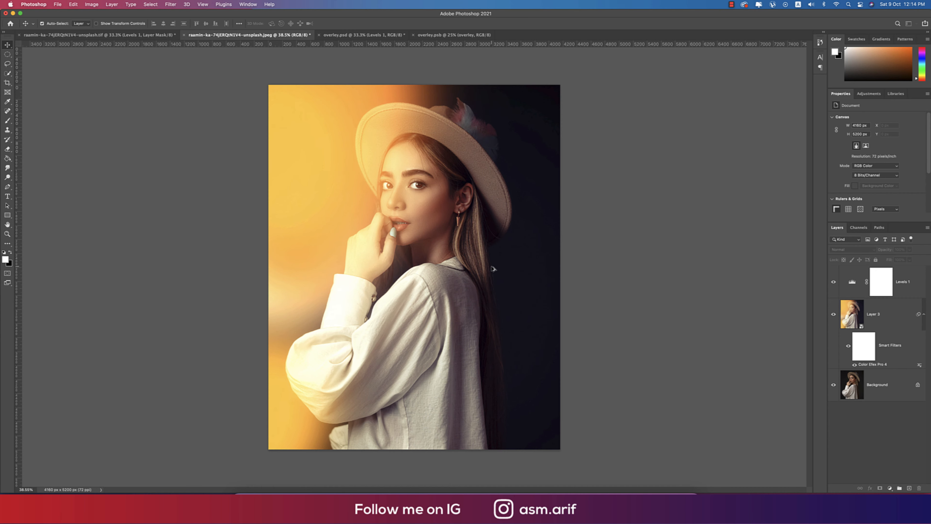